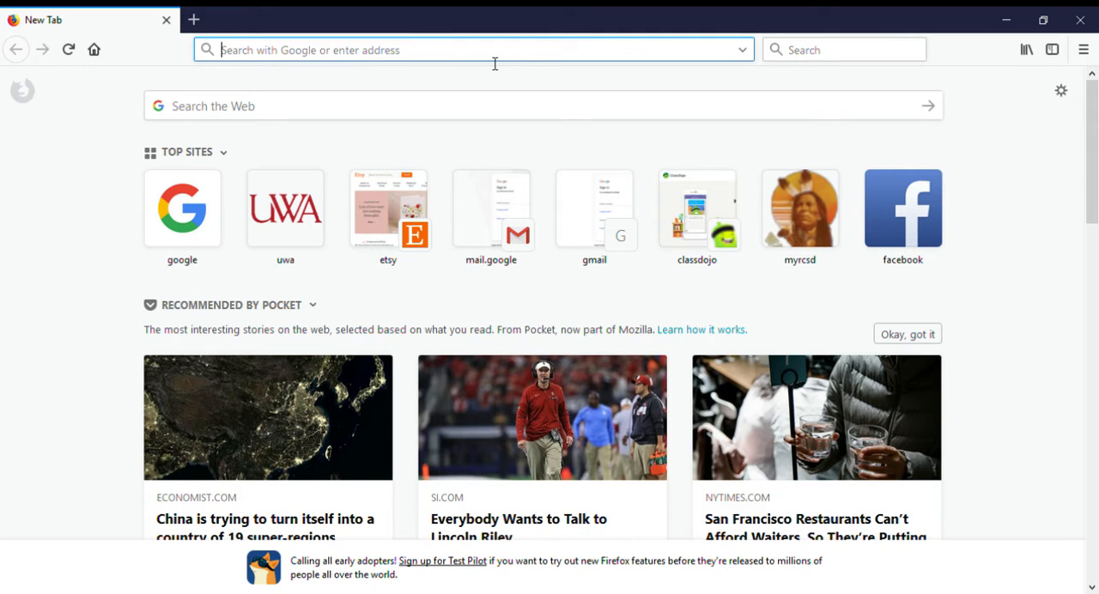
text(www.)
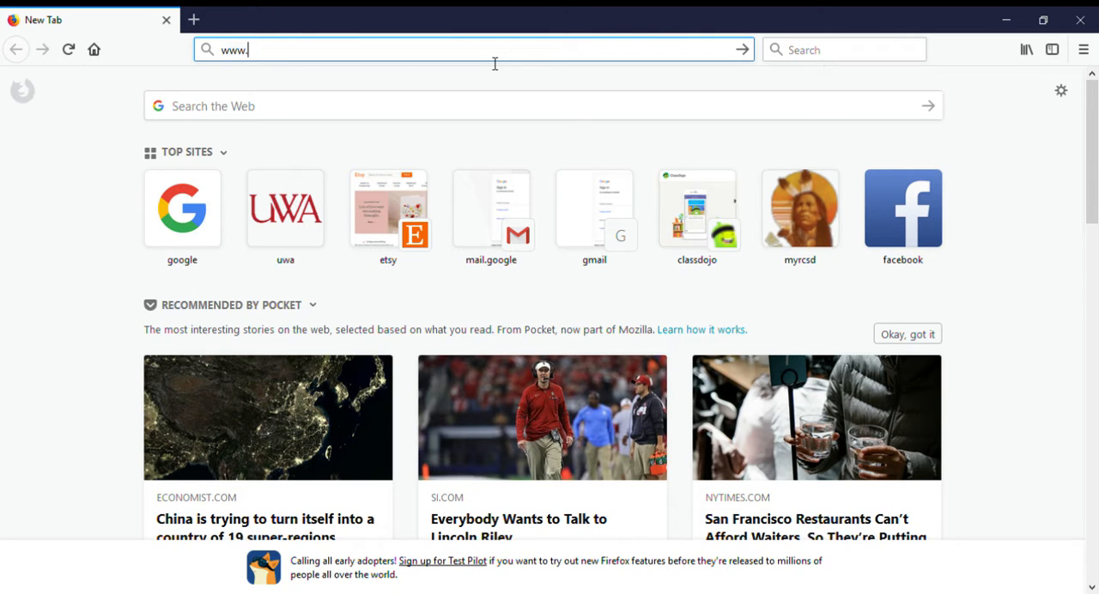
text(classdojo.)
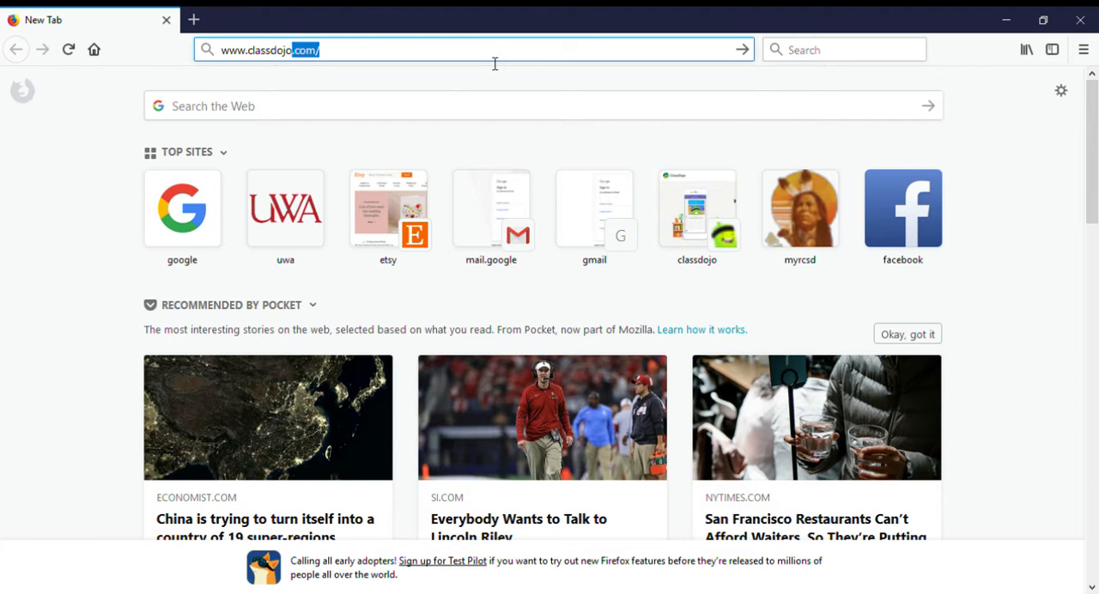
text(com)
key(Return)
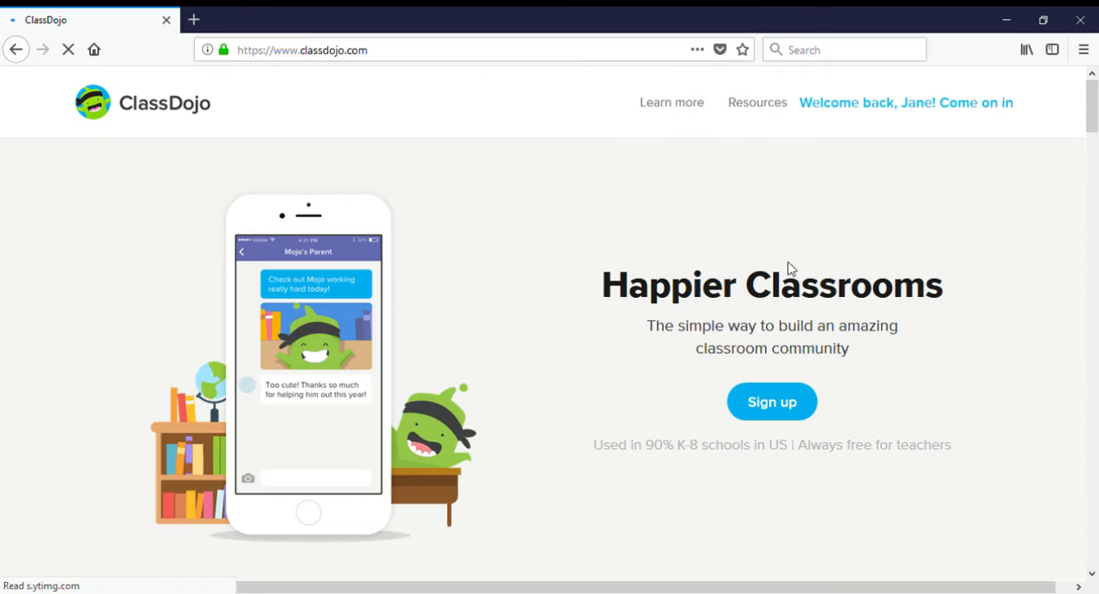
- Start signing up for a new ClassDojo account as a Teacher
scroll(880, 347, down, 1)
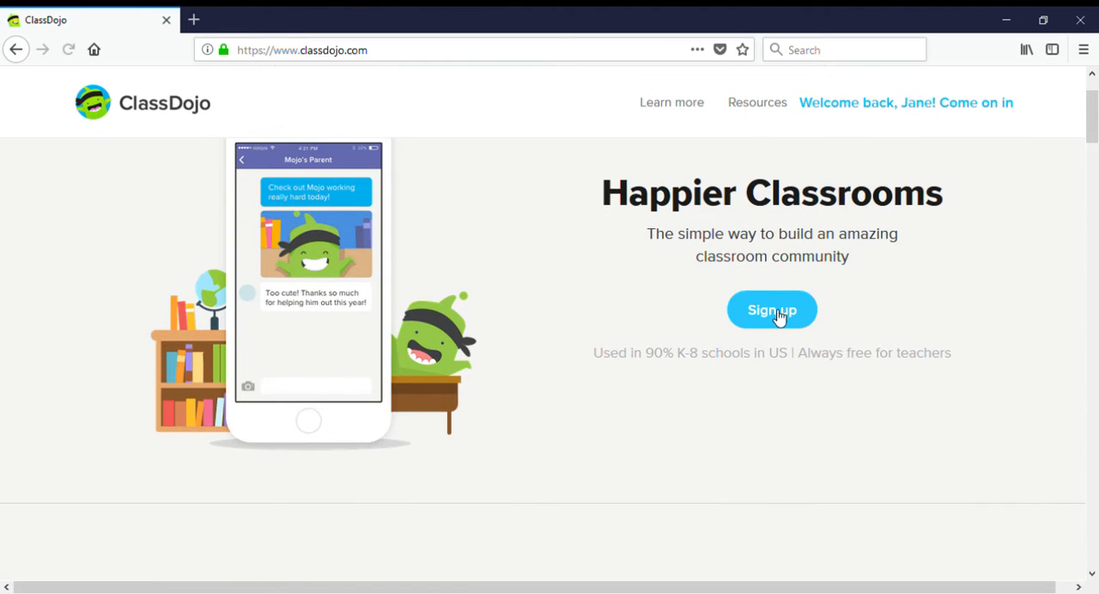
click(773, 406)
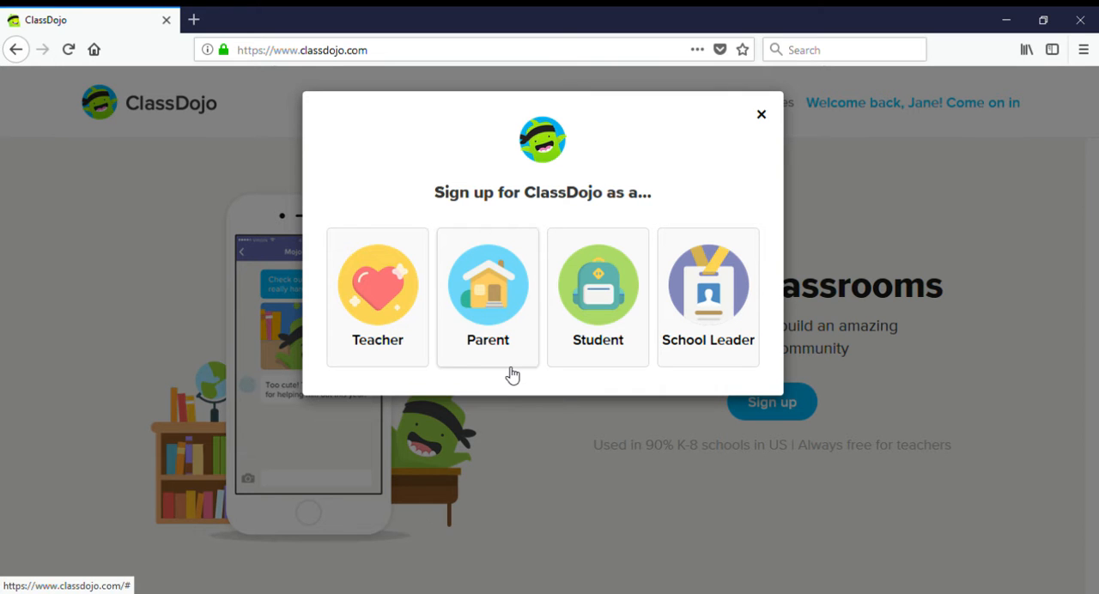
click(401, 302)
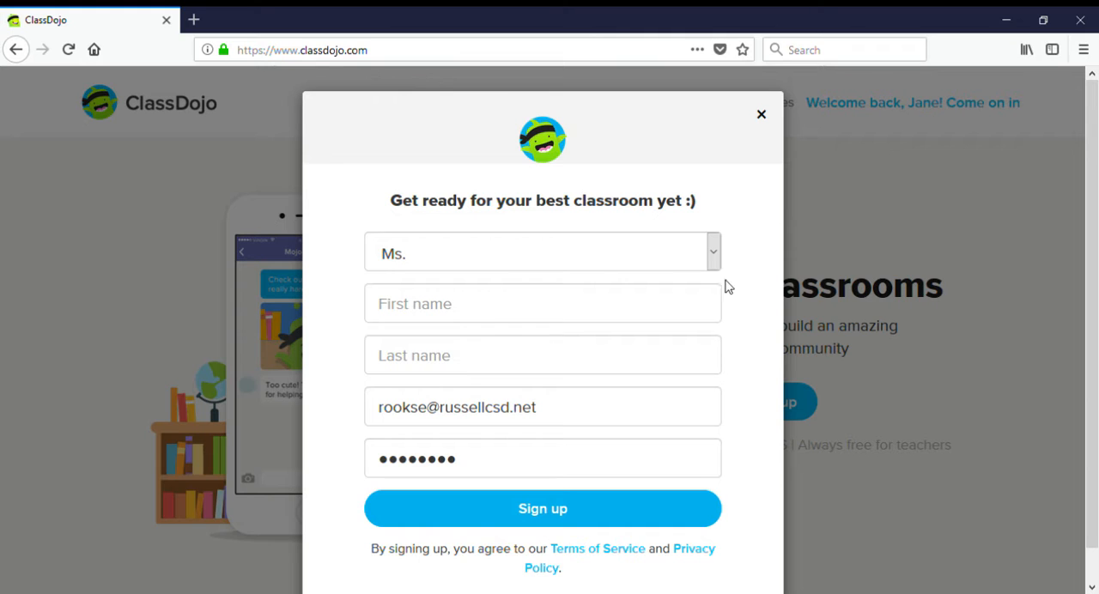
- Fill in the teacher's first name and last name in the sign-up form
scroll(472, 257, down, 1)
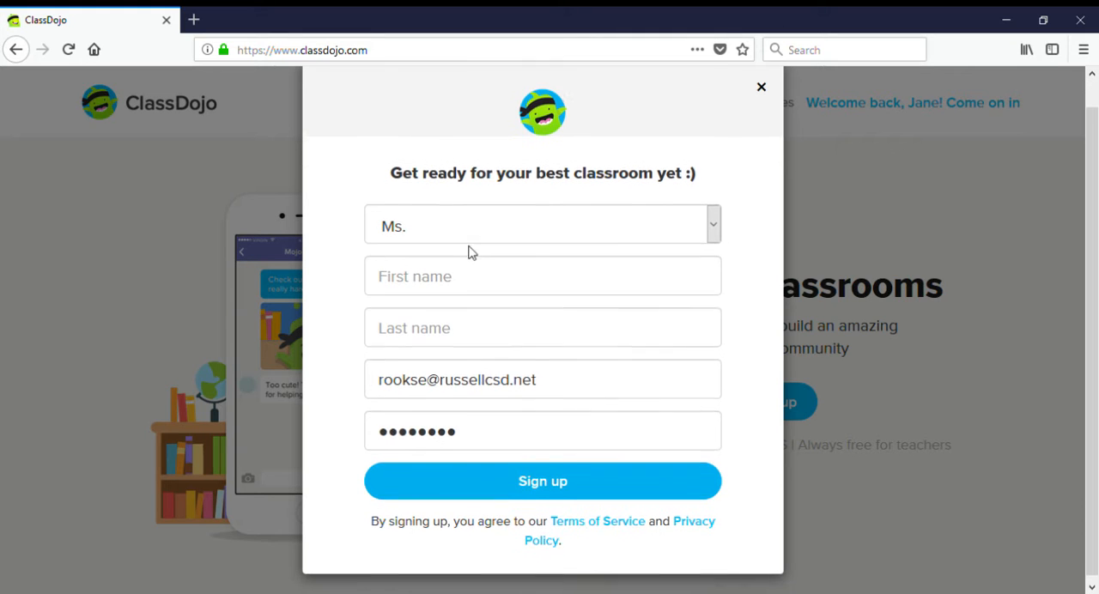
click(466, 281)
text(Jane)
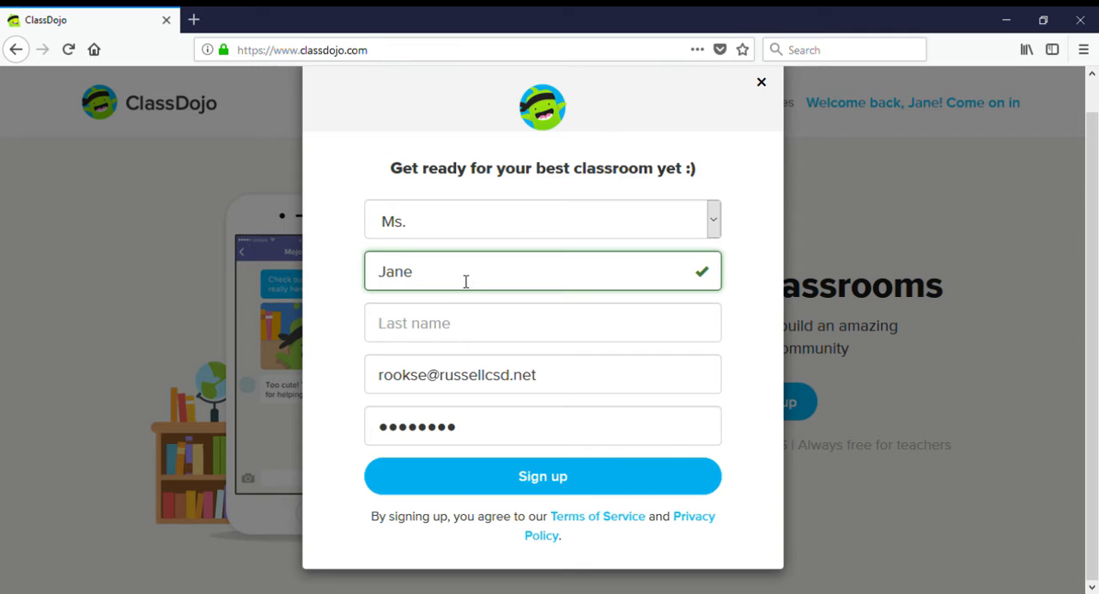
key(Tab)
text(Smith)
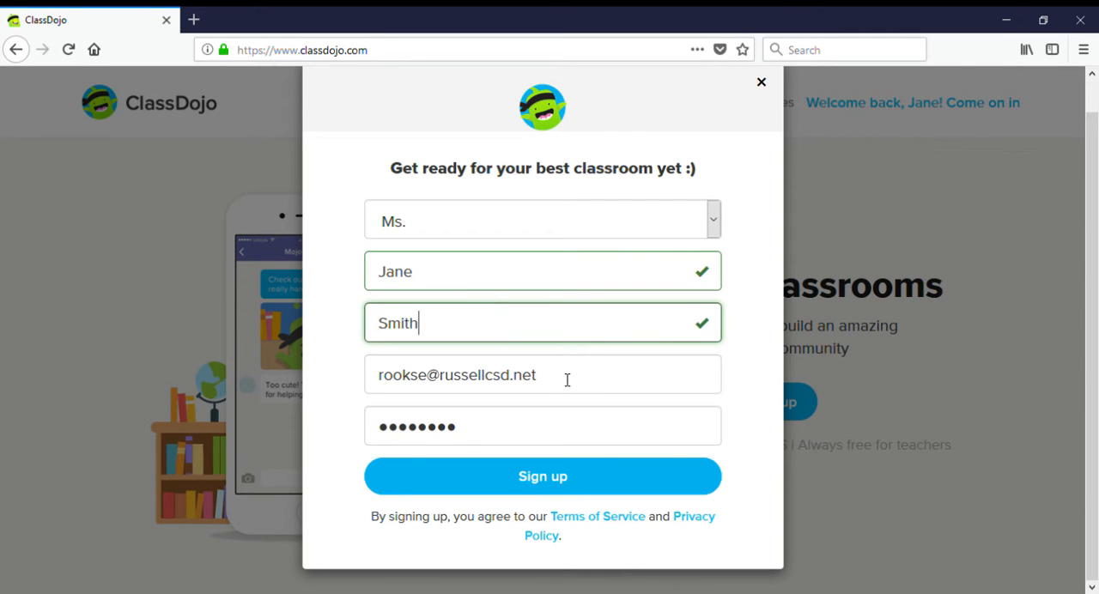
- Replace the prefilled e-mail with the teacher's e-mail address and submit the sign-up form
drag(567, 378, 356, 373)
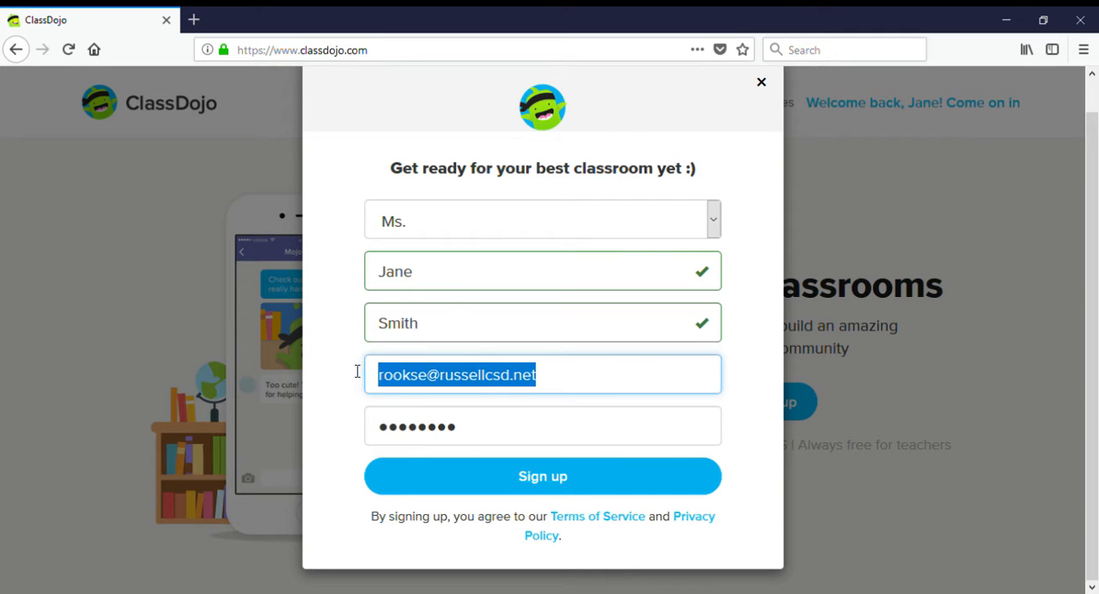
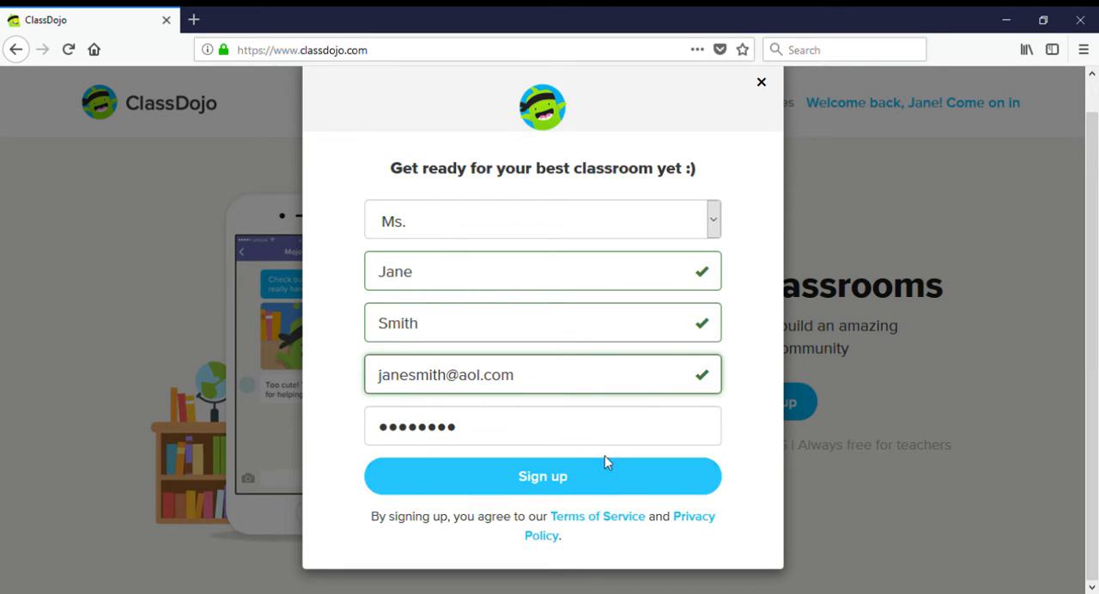
click(604, 477)
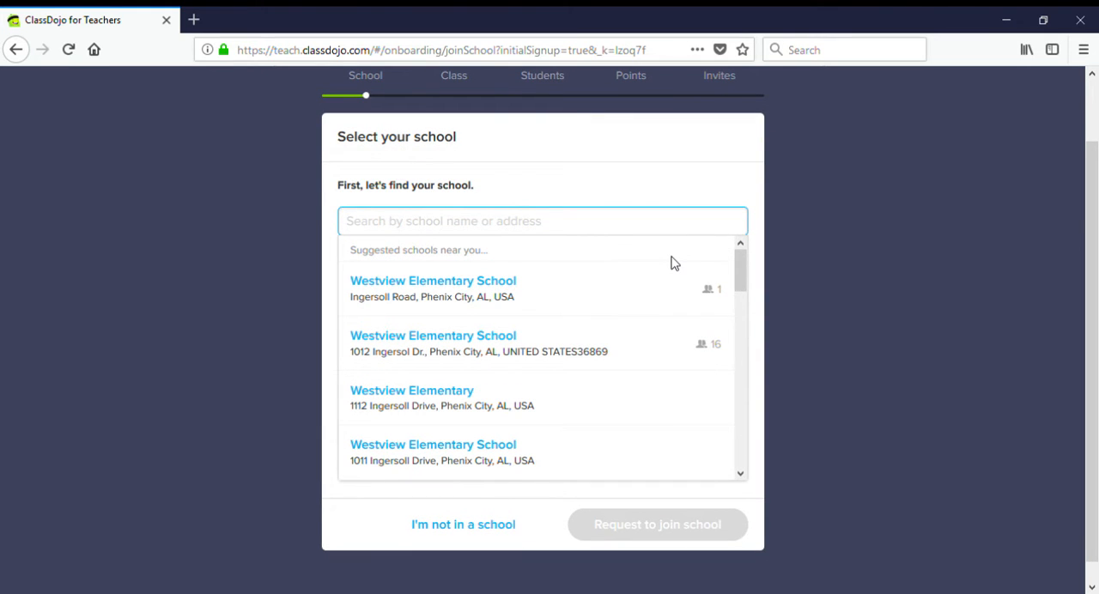
- Look through the suggested nearby schools and skip school selection by stating that the teacher is not in a school
scroll(675, 366, down, 6)
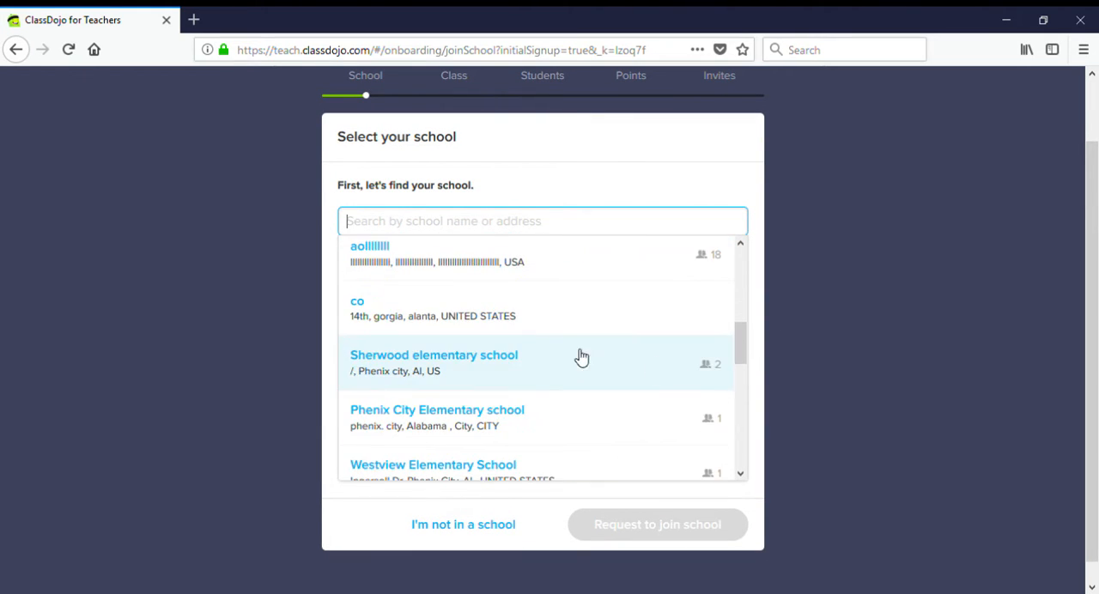
scroll(483, 387, down, 2)
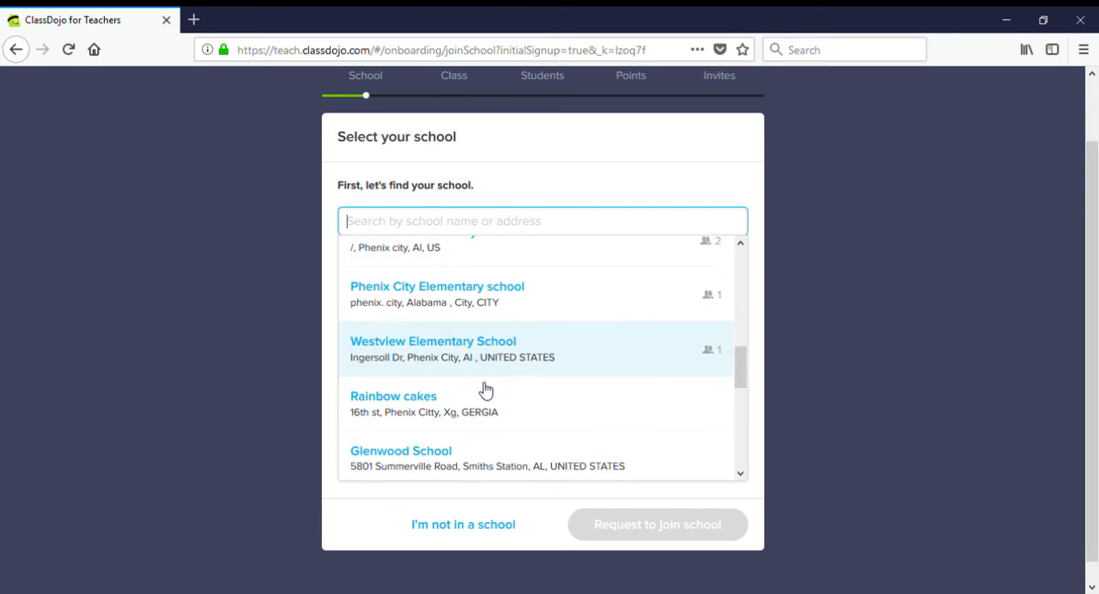
scroll(486, 391, down, 4)
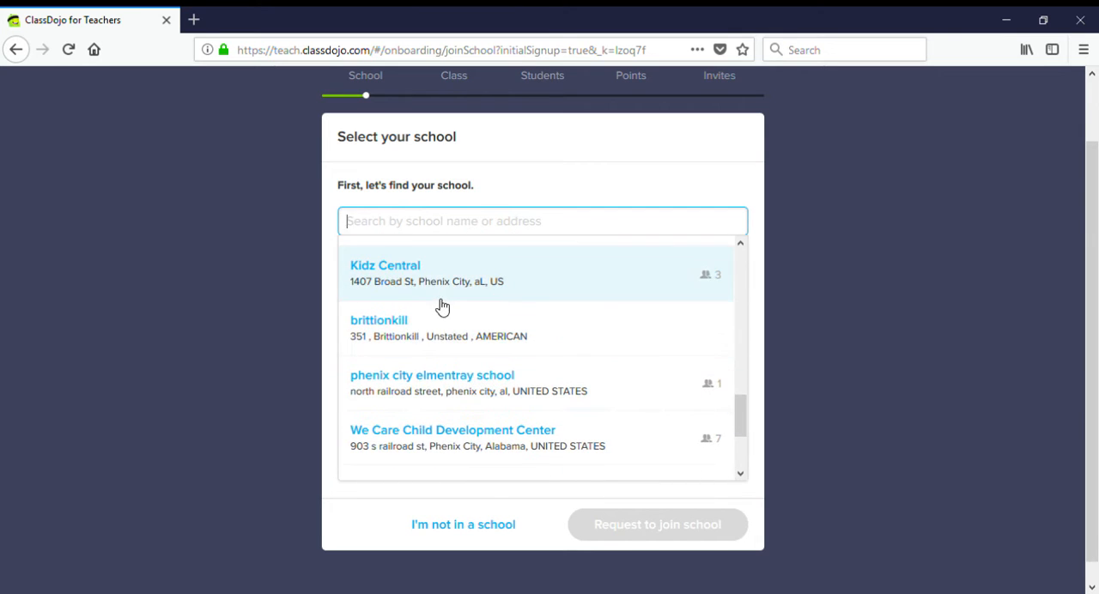
scroll(437, 351, down, 3)
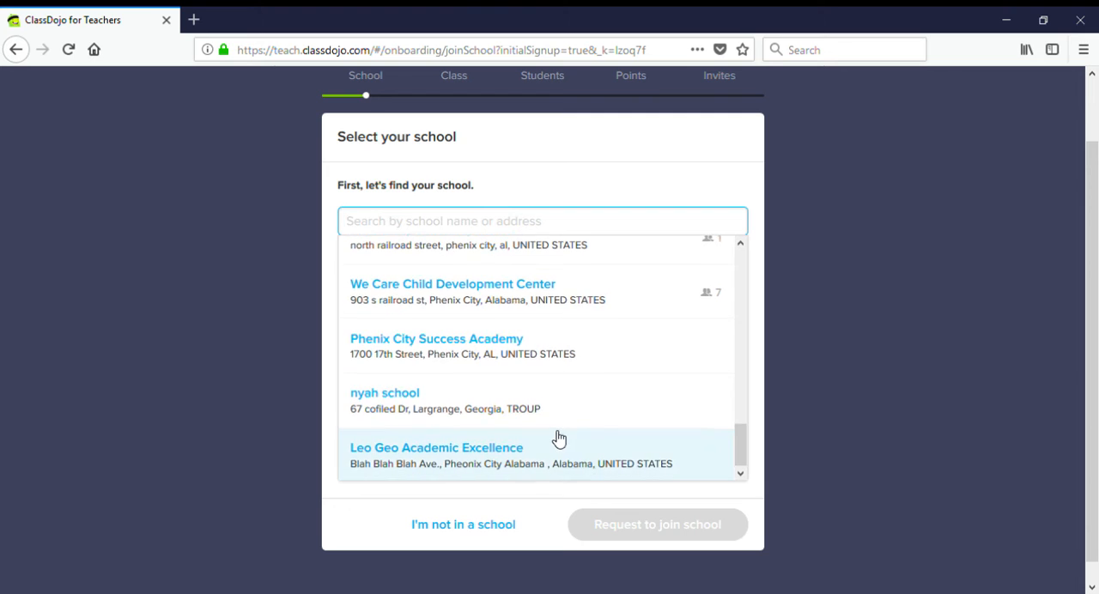
scroll(564, 408, down, 1)
scroll(592, 416, up, 8)
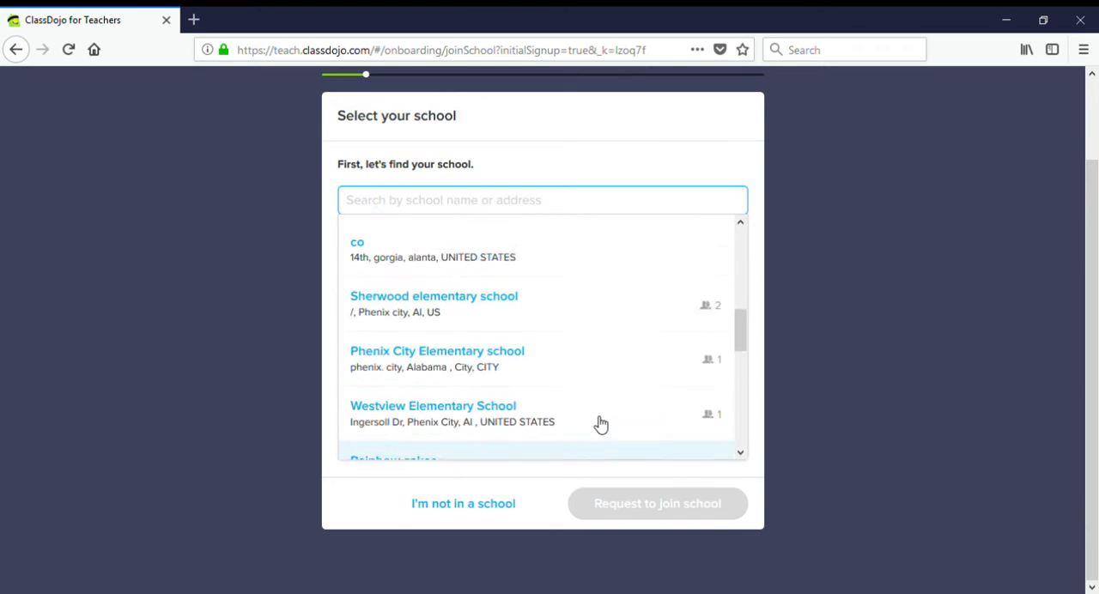
scroll(592, 433, up, 3)
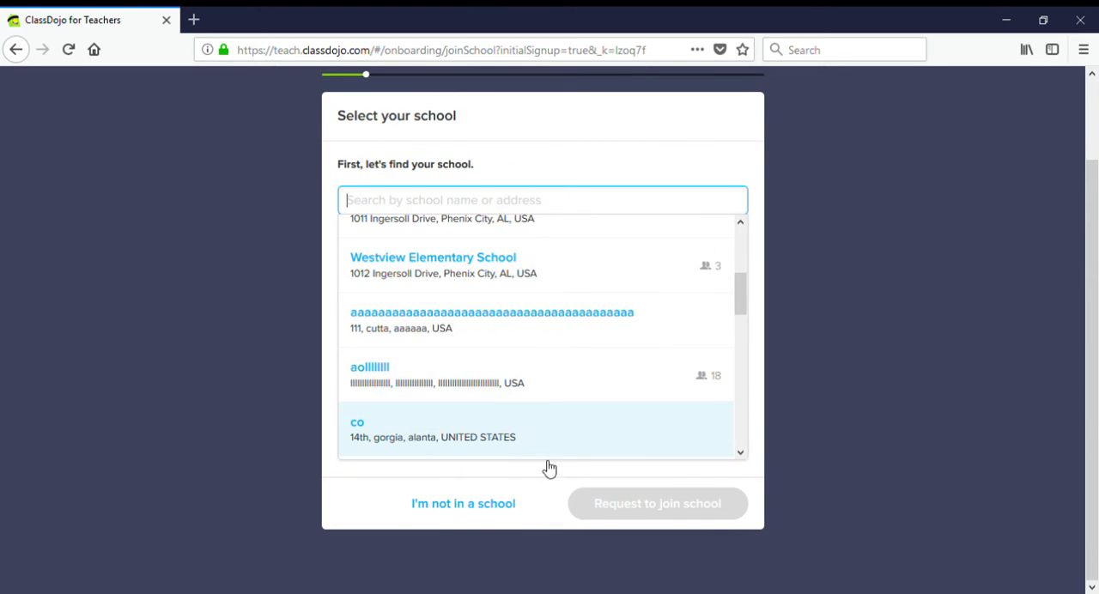
click(479, 513)
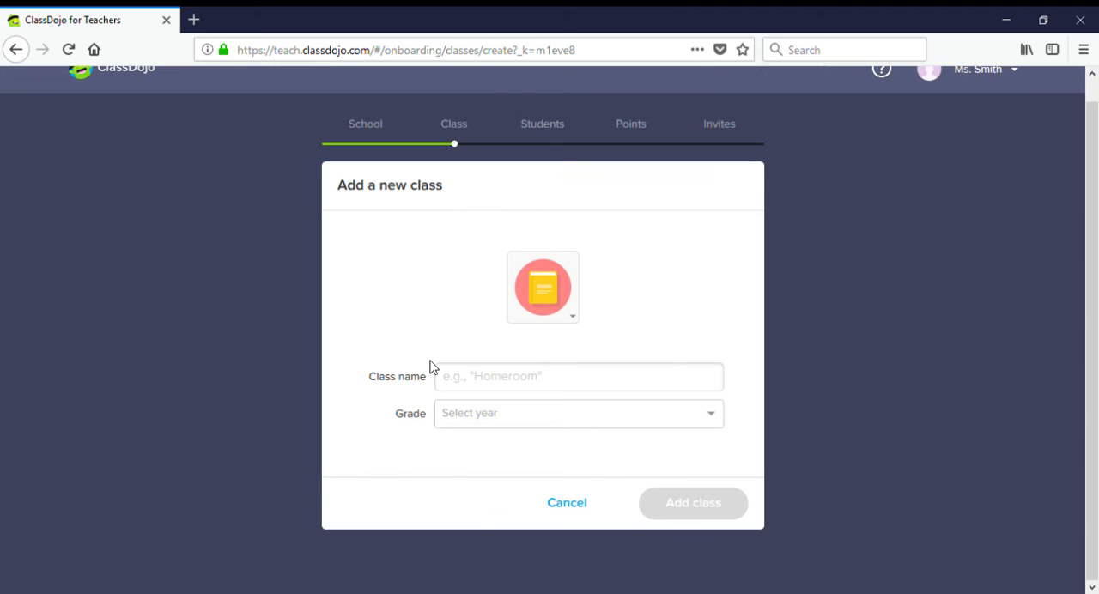
- Name the new class as the teacher's homeroom, set its grade to 3rd Grade and add the class
click(496, 390)
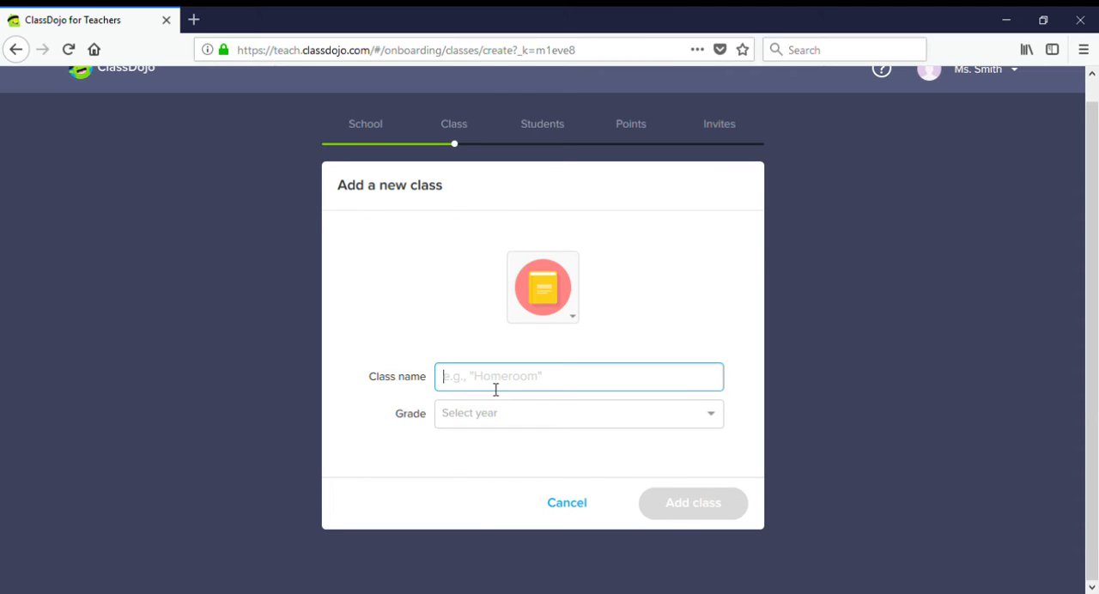
text(Ms. Janes Homeroom)
click(500, 383)
text(')
click(515, 421)
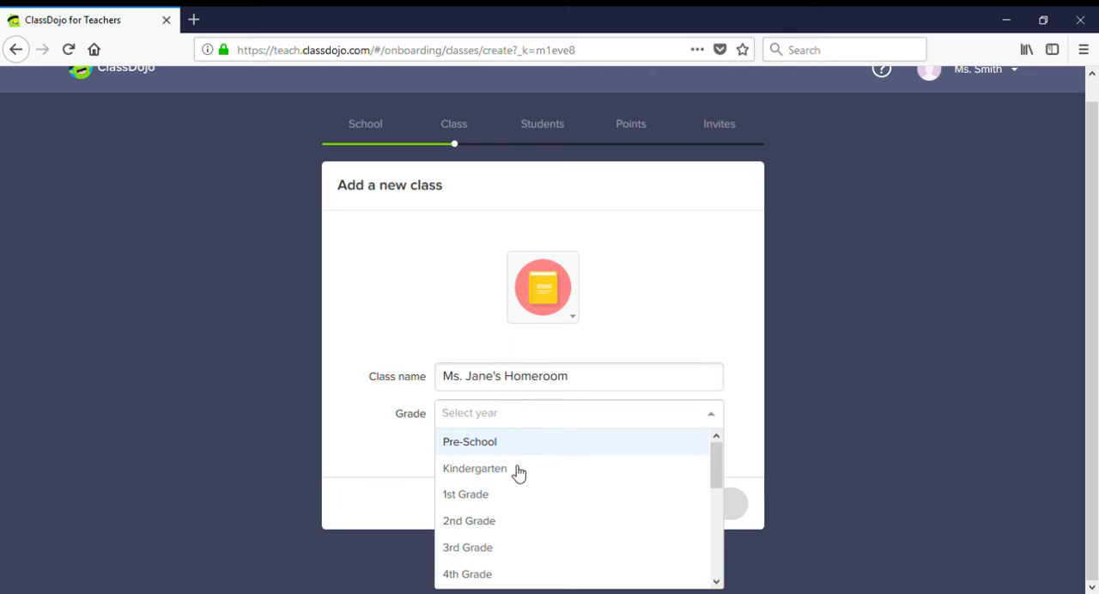
click(466, 548)
click(720, 505)
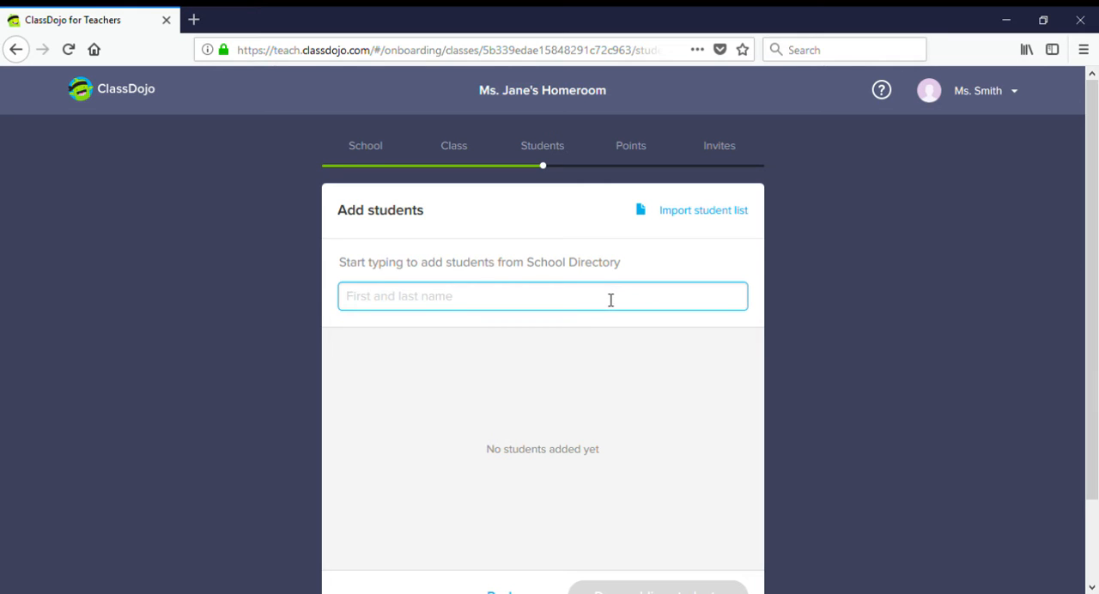
- Add the student Buzz Lightyear to the class and finish adding students
text(Buzz lightye)
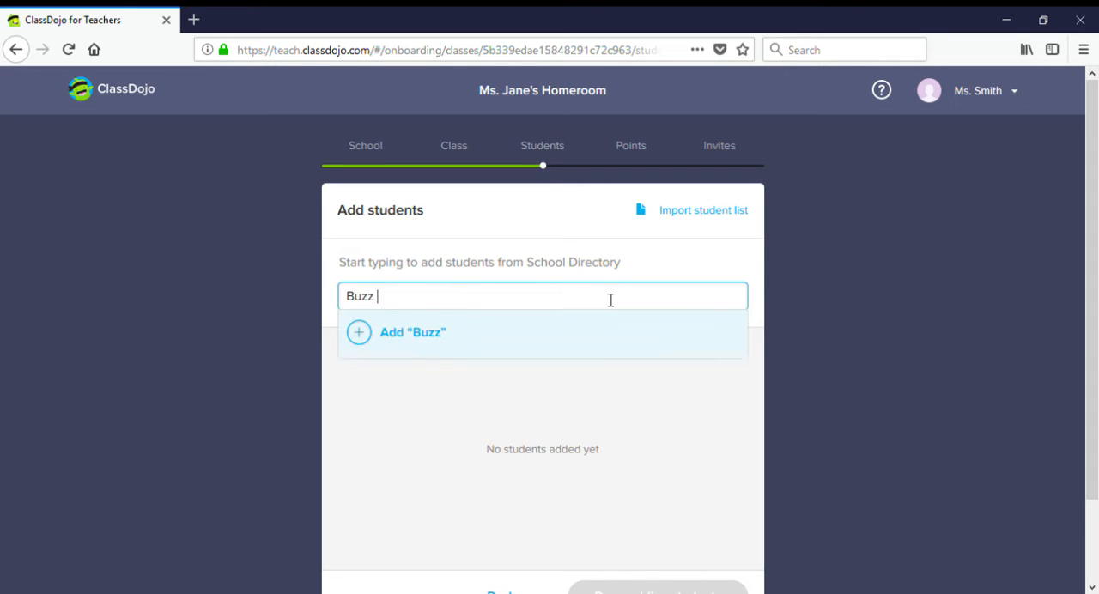
key(BackSpace)
key(BackSpace)
key(BackSpace)
key(BackSpace)
key(BackSpace)
key(BackSpace)
key(BackSpace)
text(Lightyear)
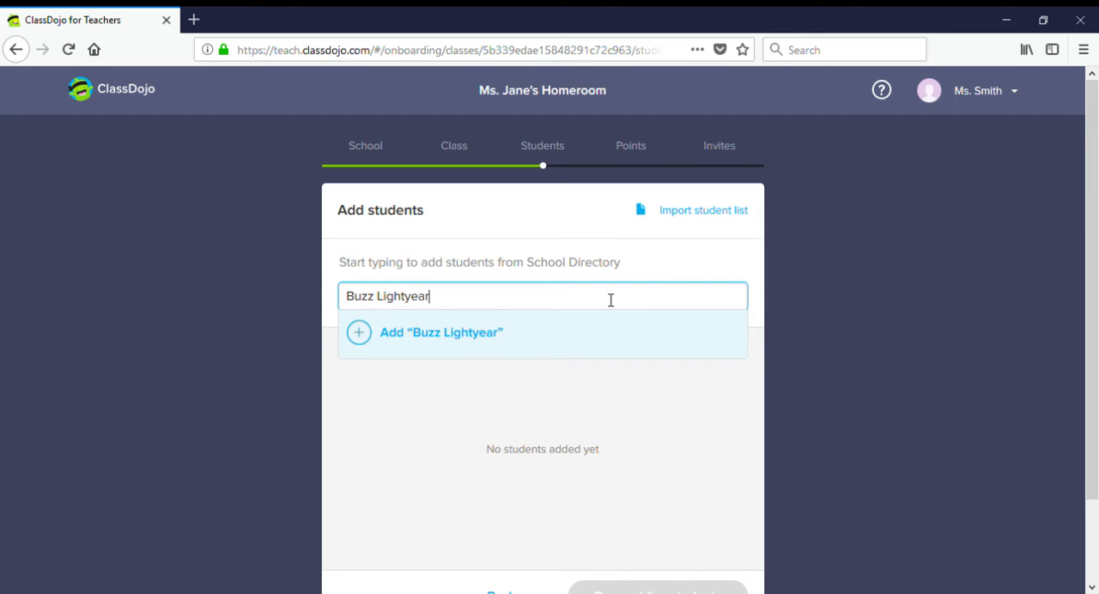
click(362, 334)
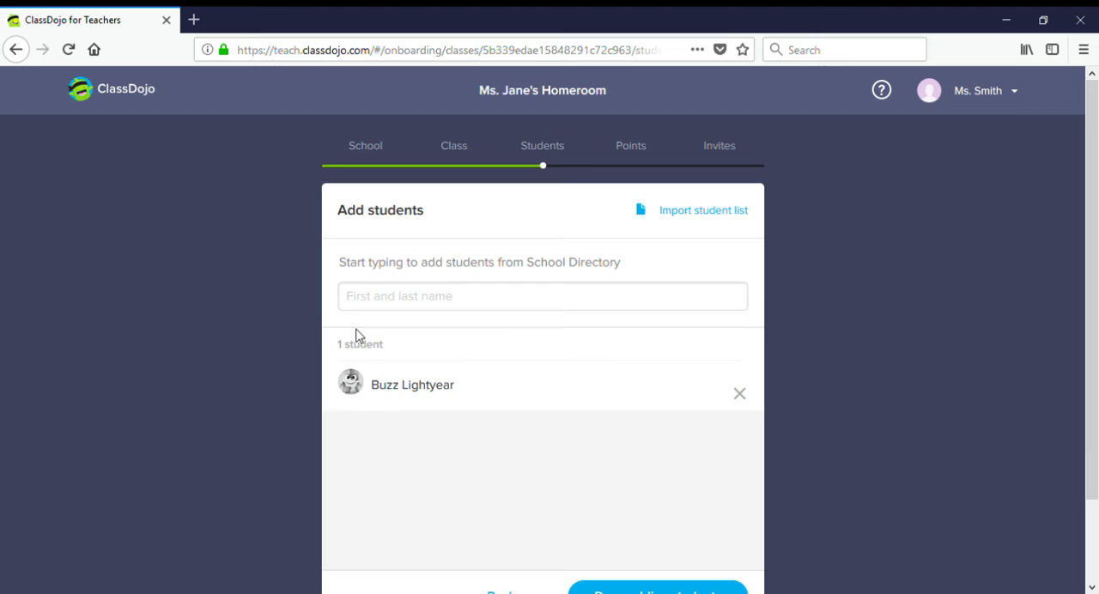
scroll(494, 350, down, 2)
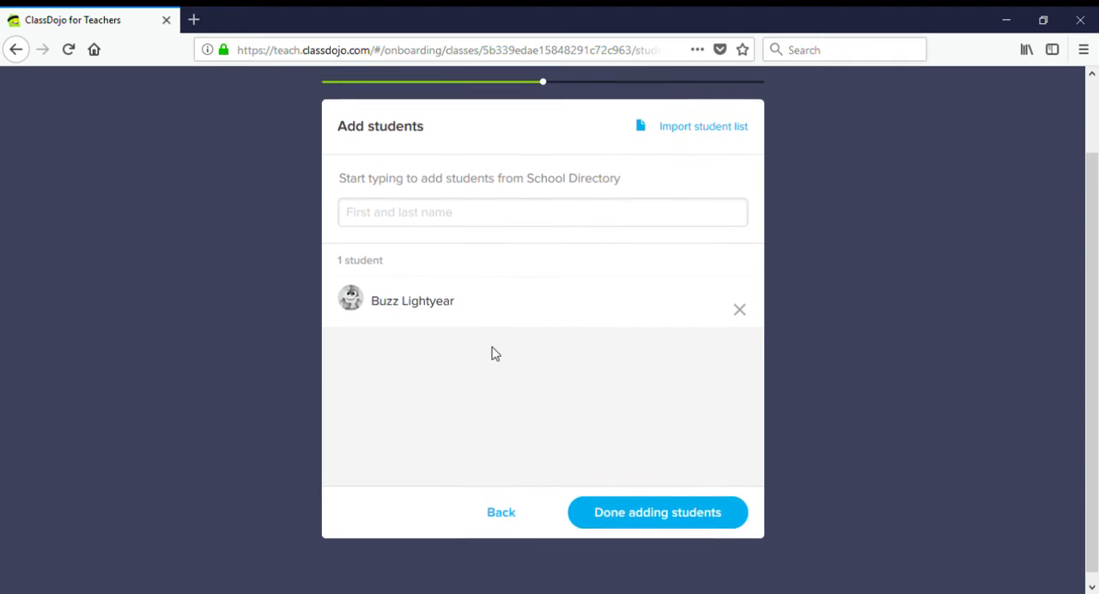
click(662, 511)
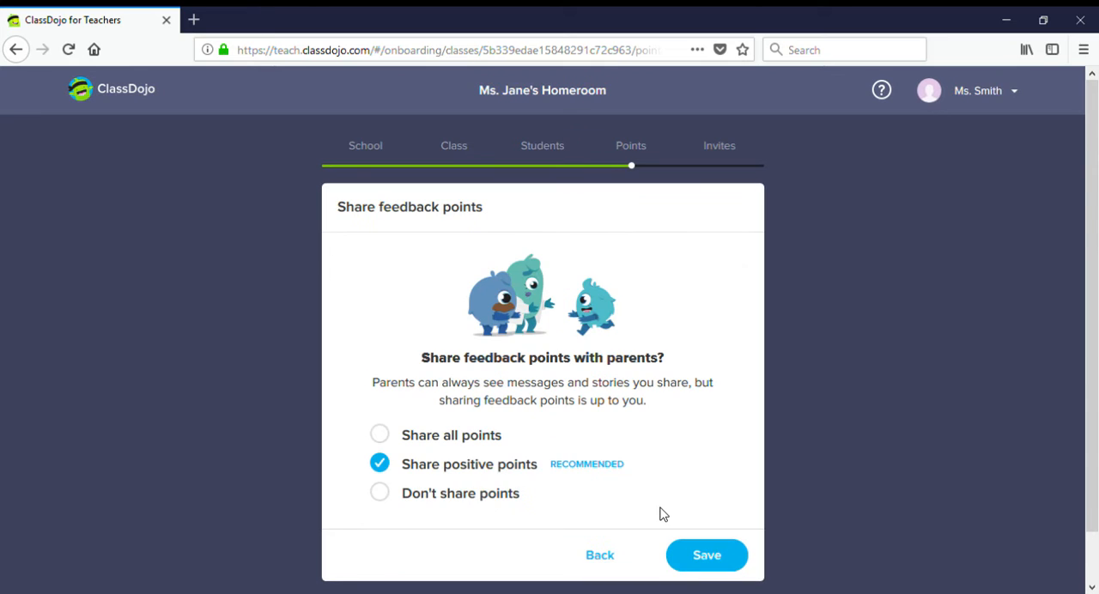
- Try the options for sharing feedback points with parents, settle on Share positive points and save the setting
scroll(566, 367, down, 1)
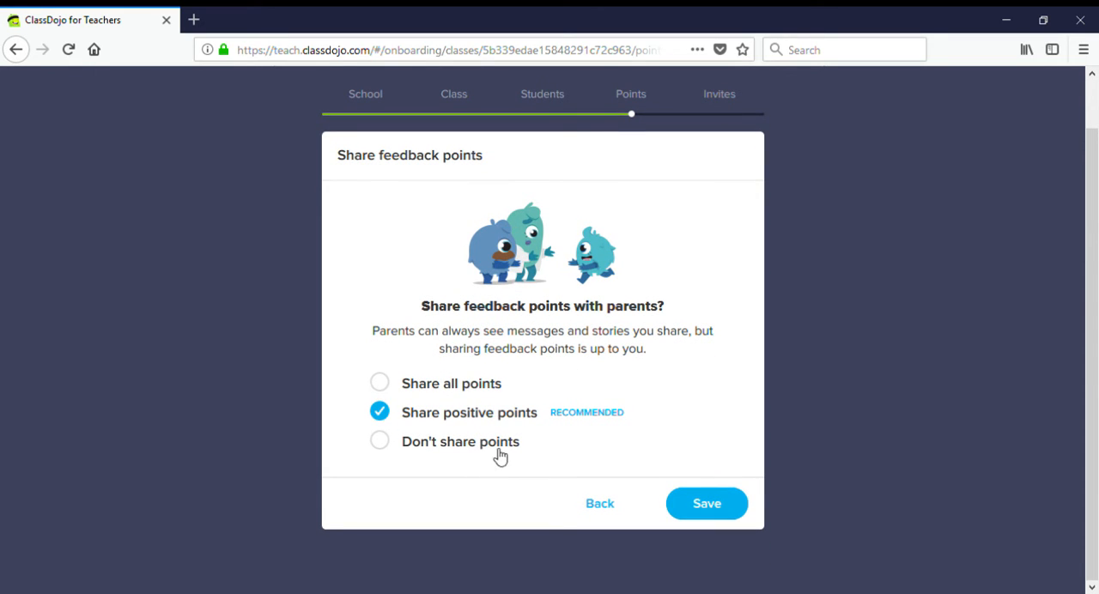
click(391, 388)
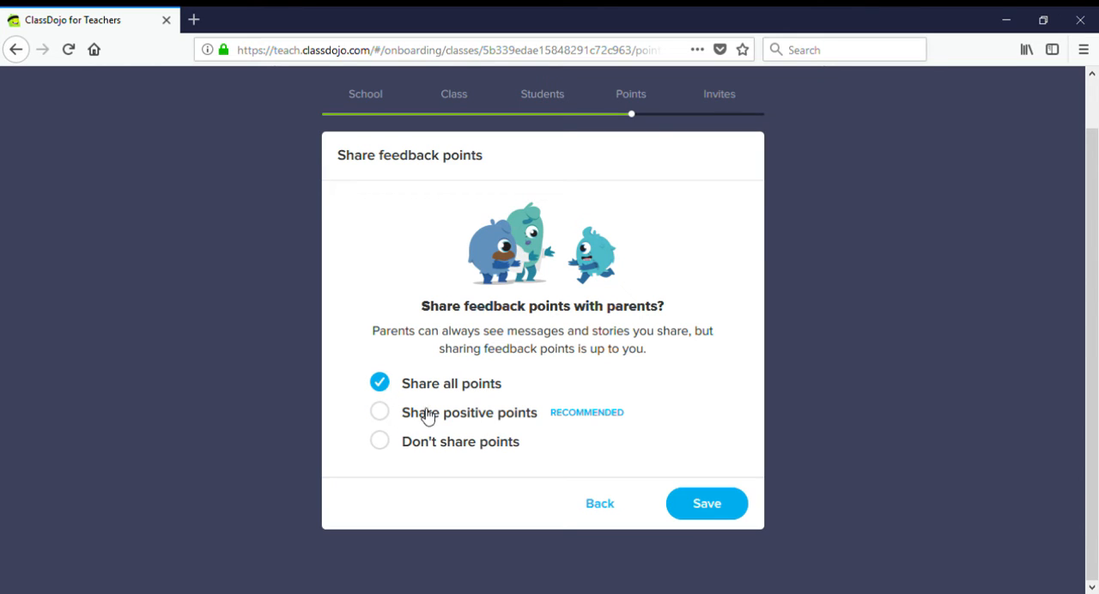
click(385, 417)
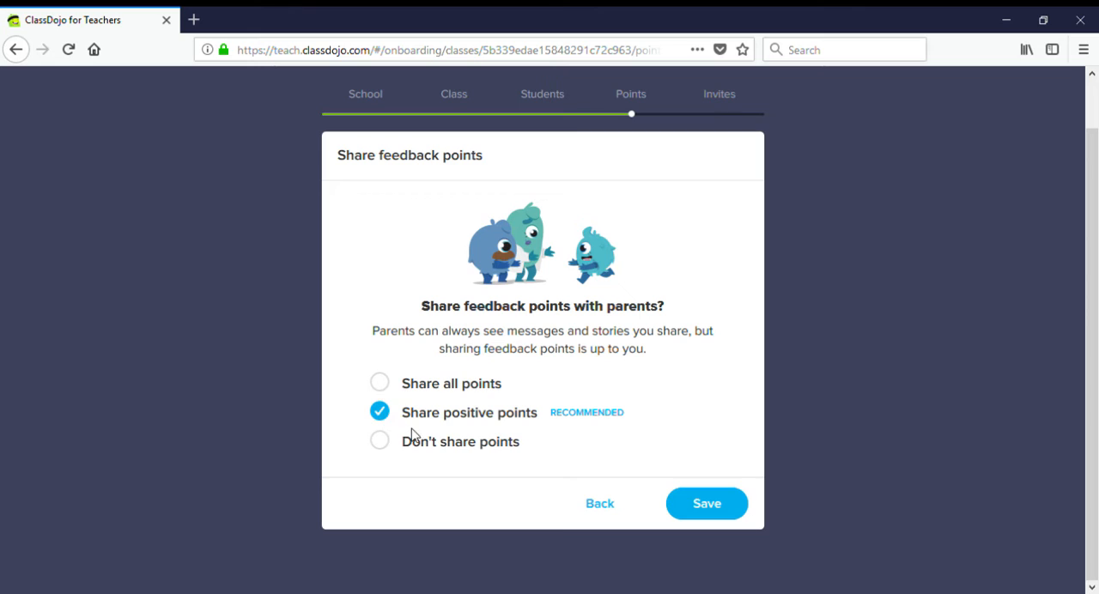
click(386, 447)
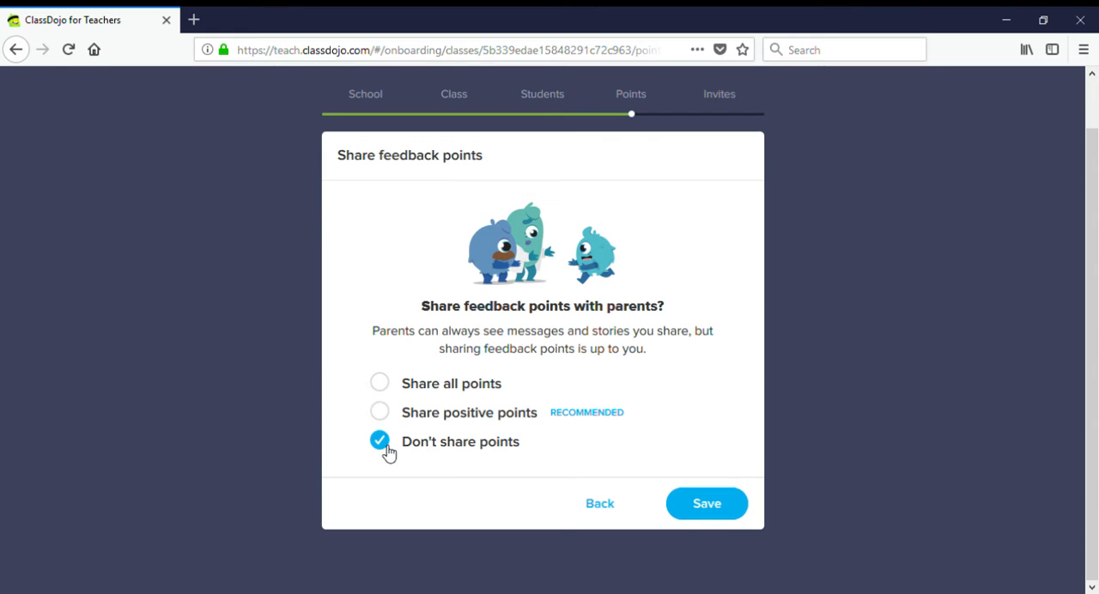
click(388, 415)
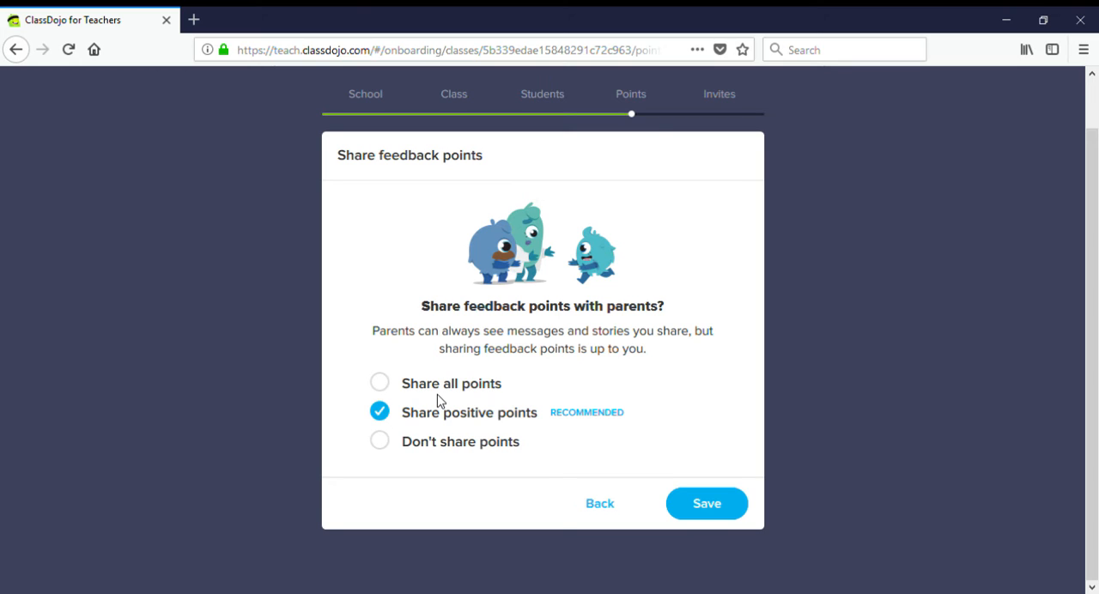
click(709, 511)
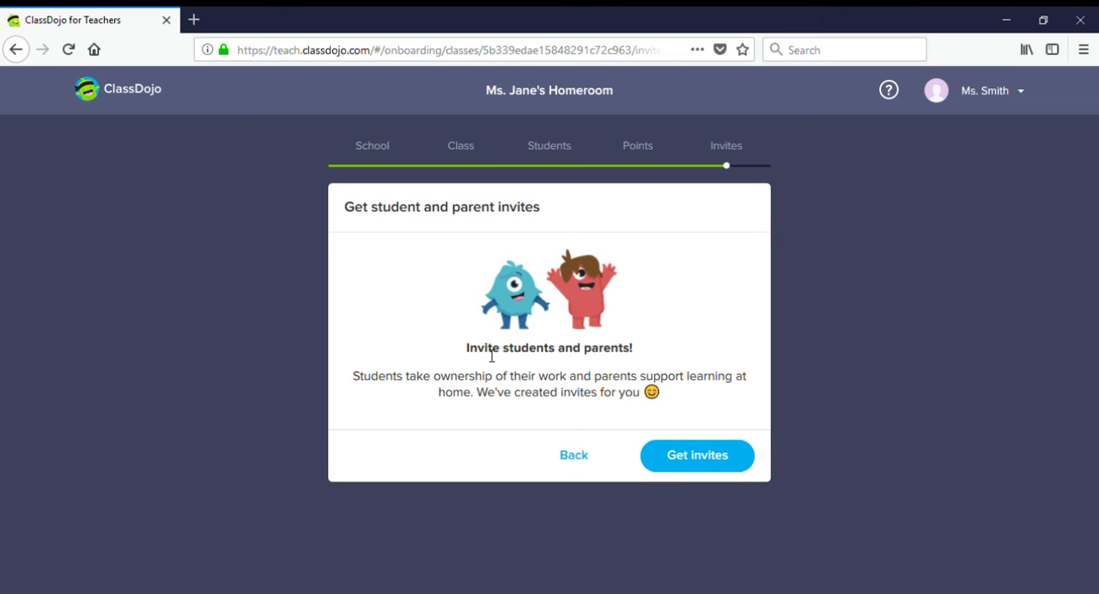
- Get the student and parent invites for the new class
click(700, 467)
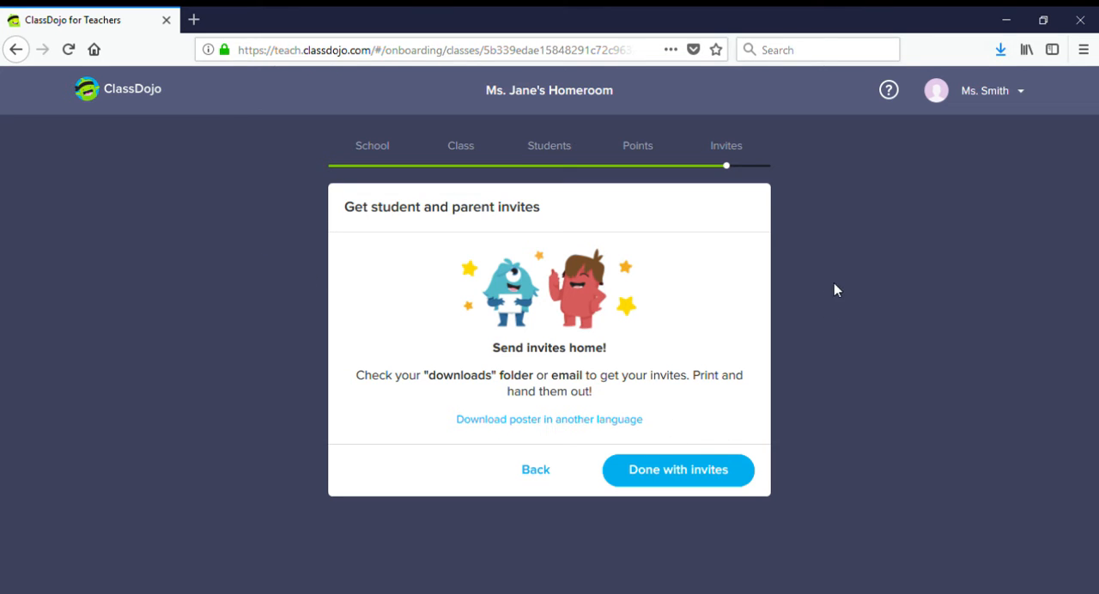
- Open the downloaded invites file to check it and finish the invites stage of the class setup
click(1002, 54)
click(988, 109)
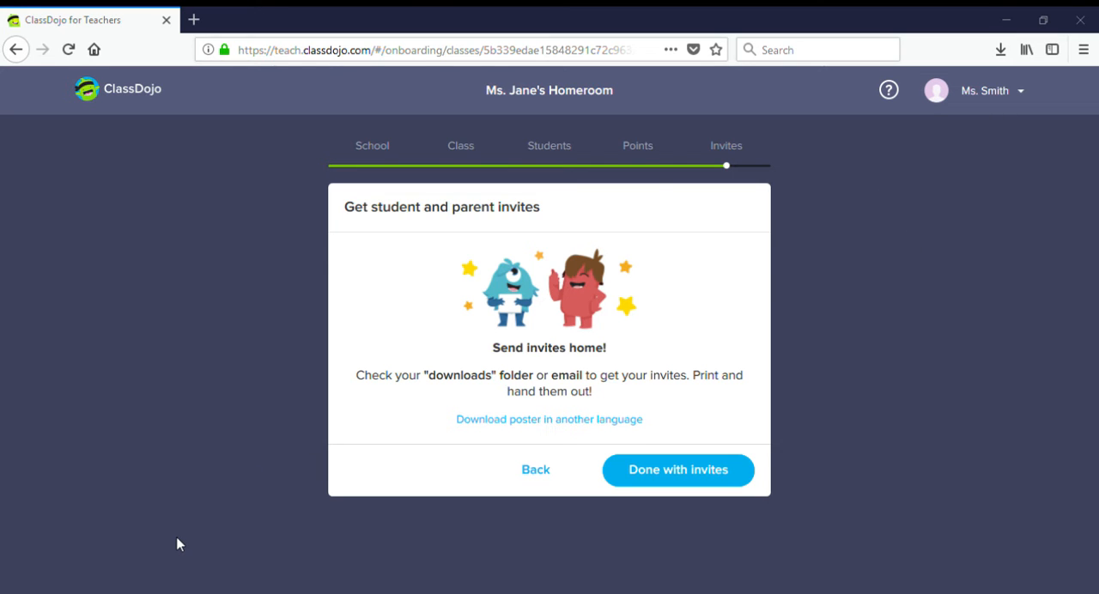
click(818, 99)
click(660, 483)
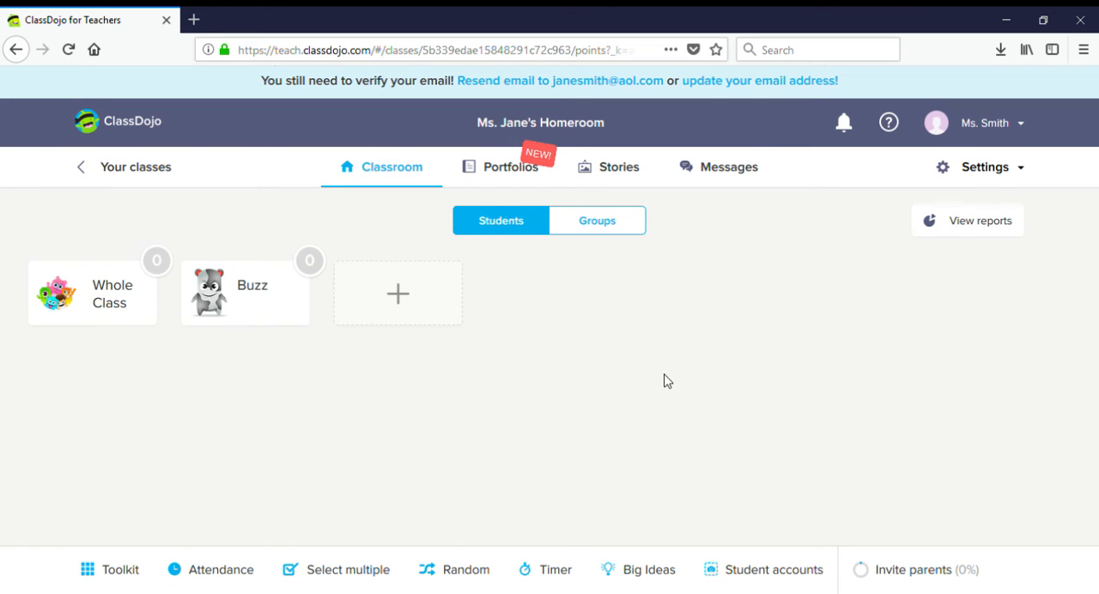
- From Buzz's feedback options, open skill editing and start a new positive skill
click(250, 311)
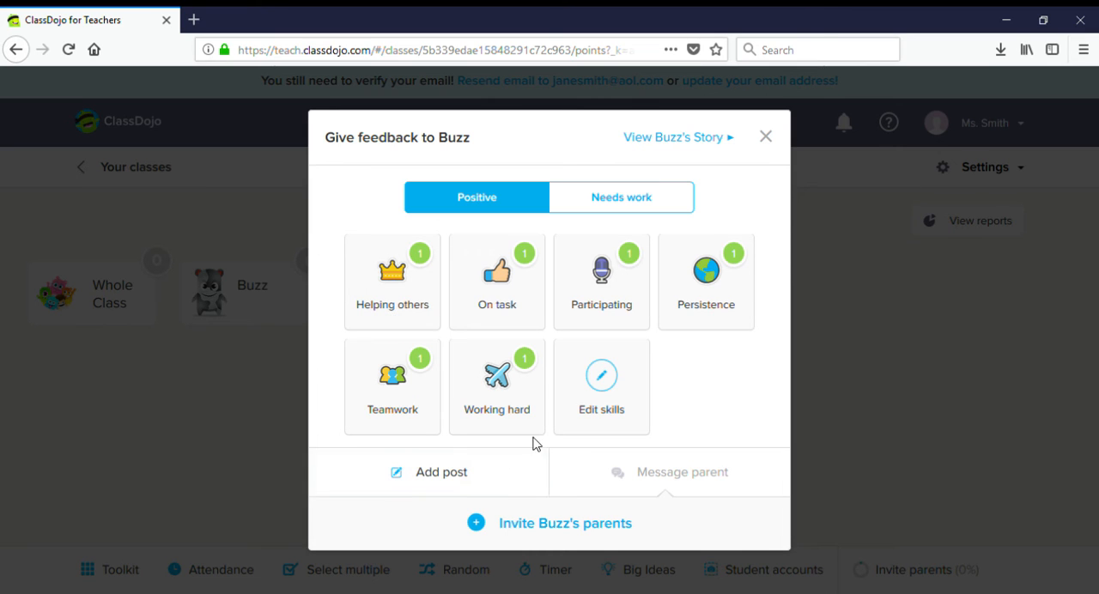
click(607, 386)
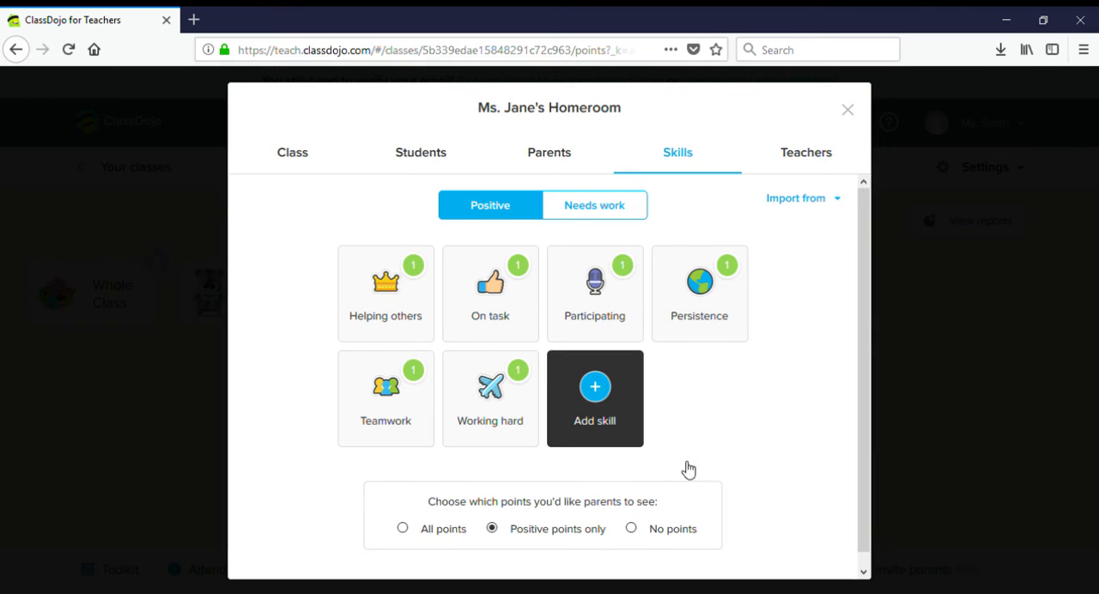
click(610, 390)
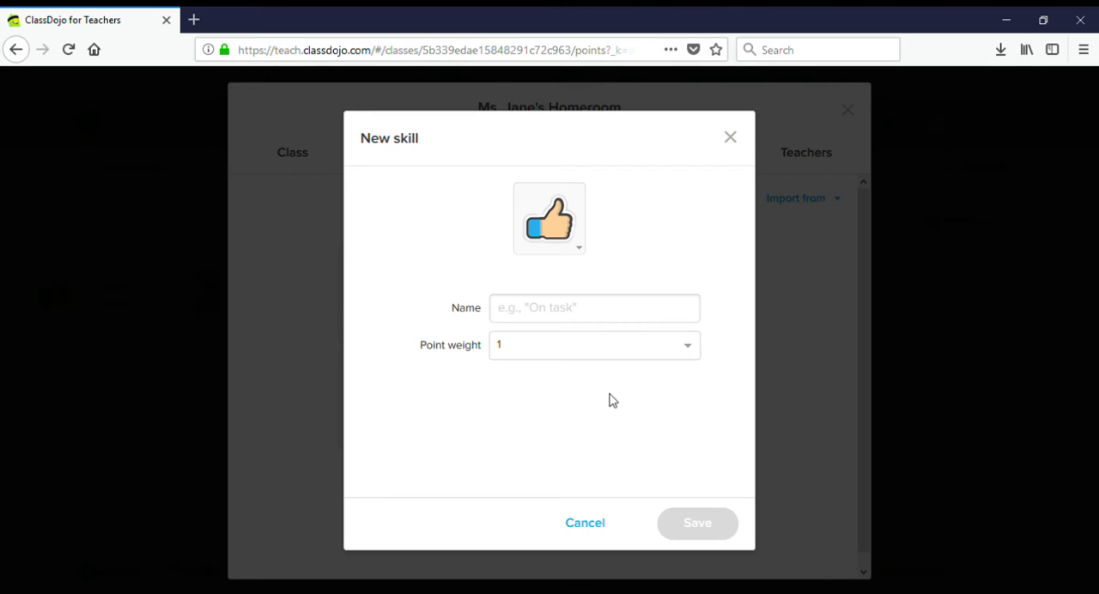
click(586, 310)
text(N)
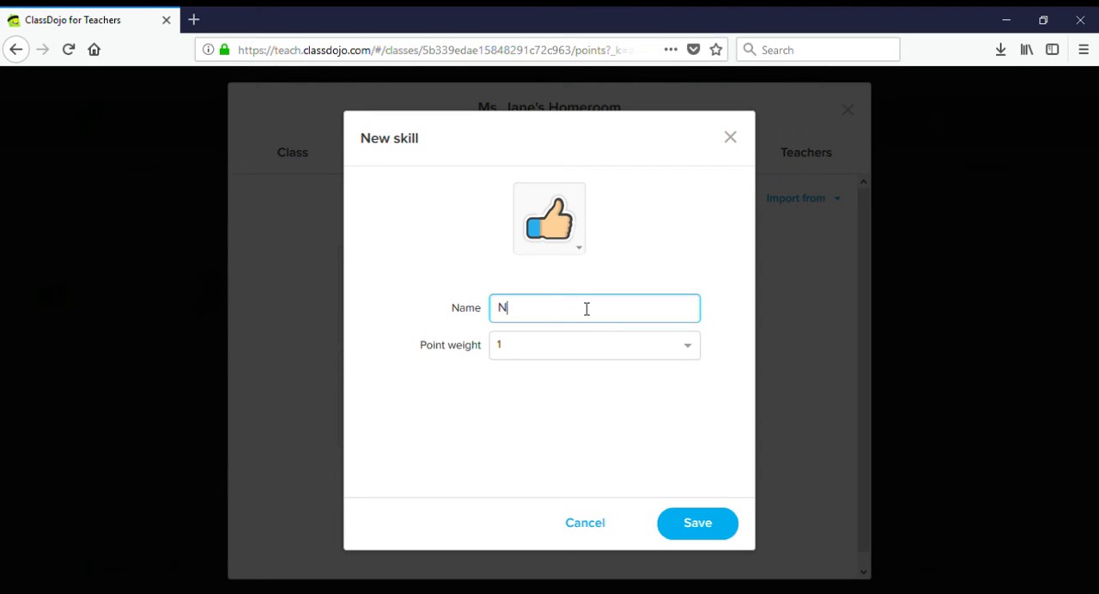
key(BackSpace)
key(BackSpace)
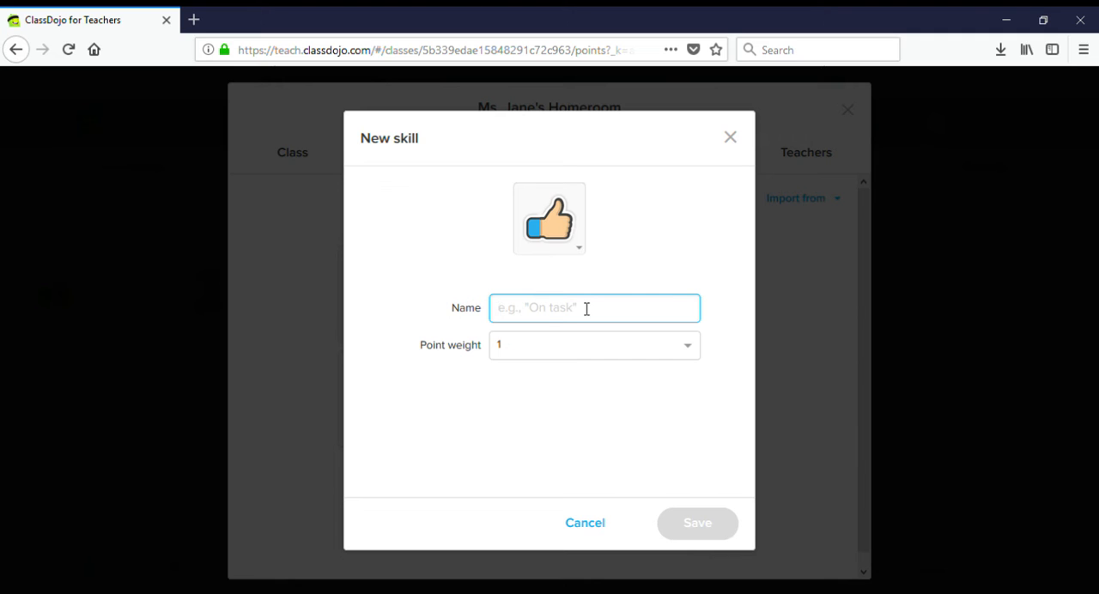
text(Missing Homework)
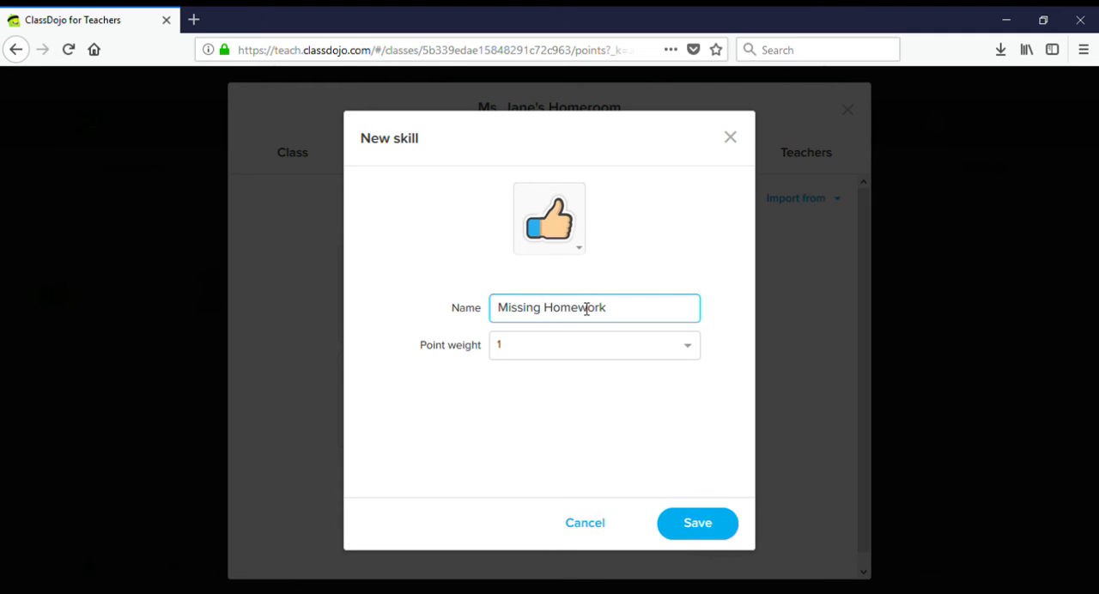
click(615, 347)
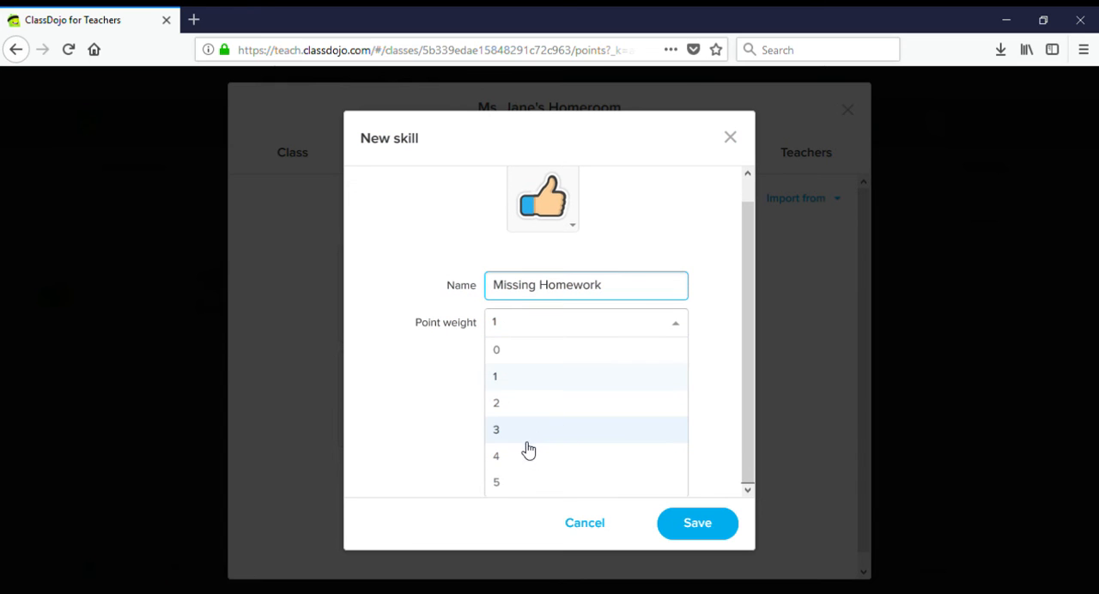
drag(611, 293, 534, 294)
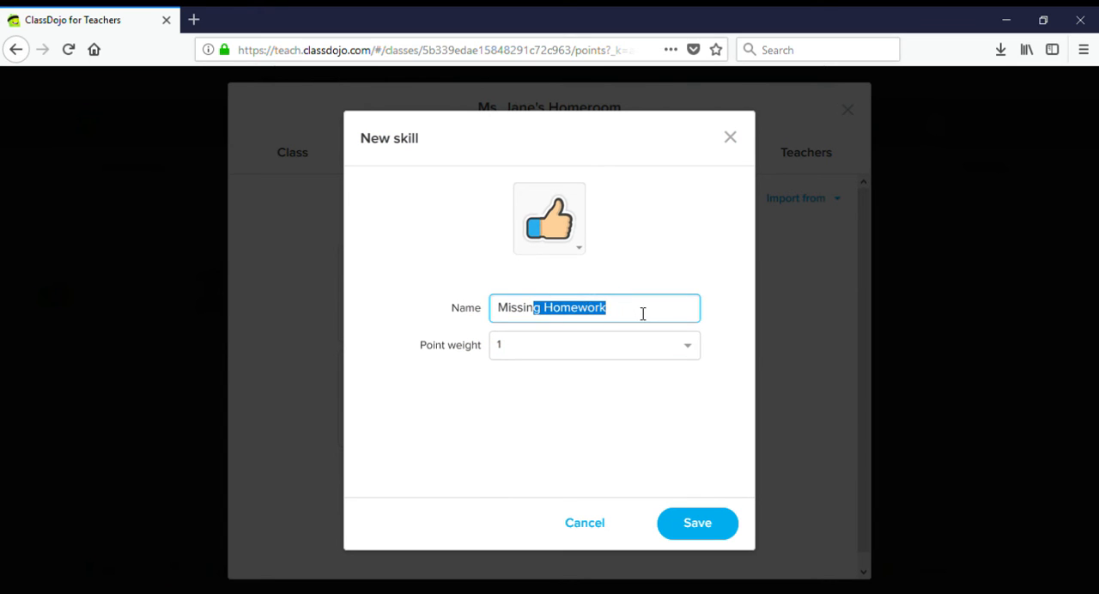
- Name the new positive skill Completed Homework, set its point weight to 2 and save it
drag(625, 315, 446, 331)
text(Comple)
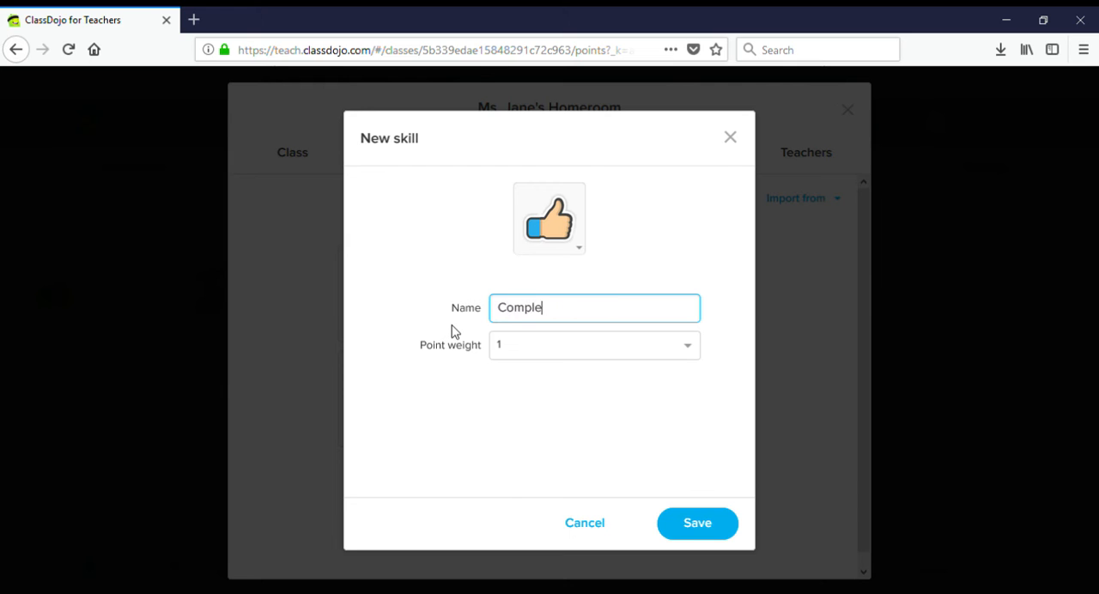
text(ted Homework)
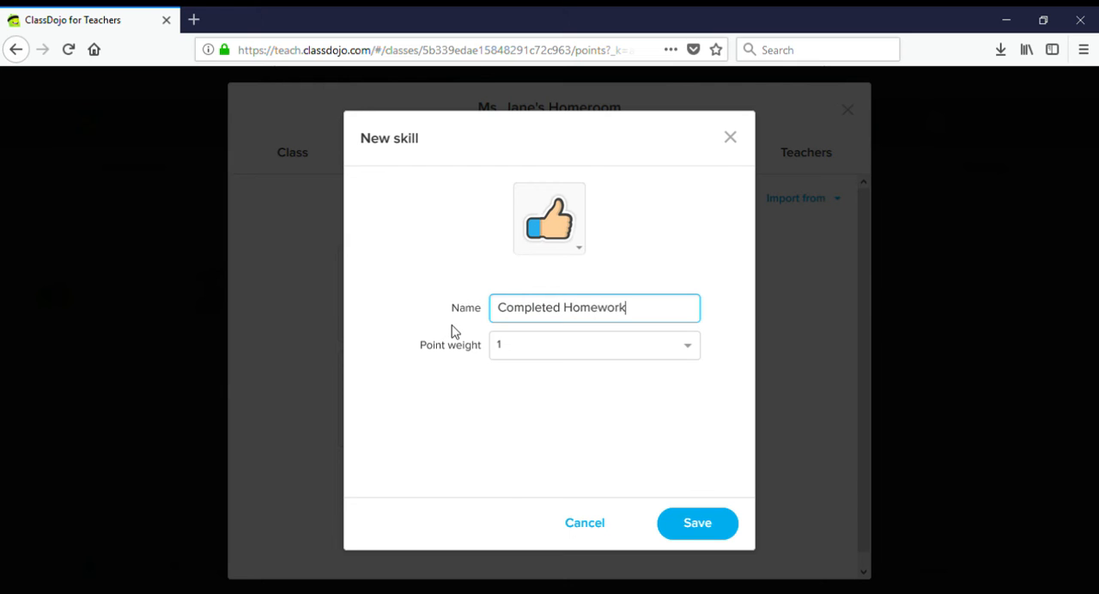
click(501, 349)
click(521, 412)
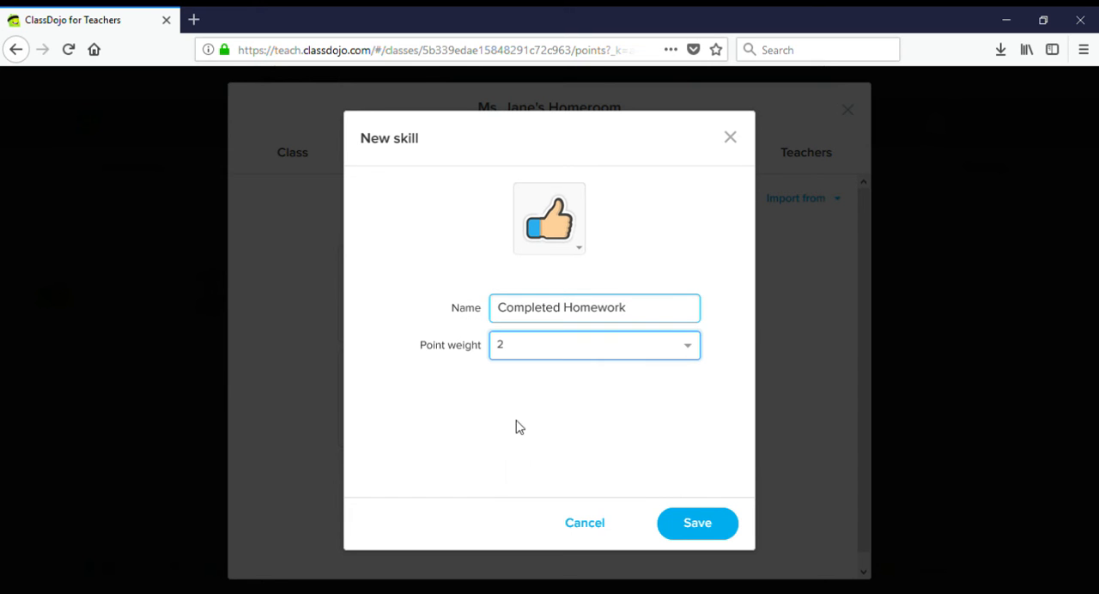
click(678, 524)
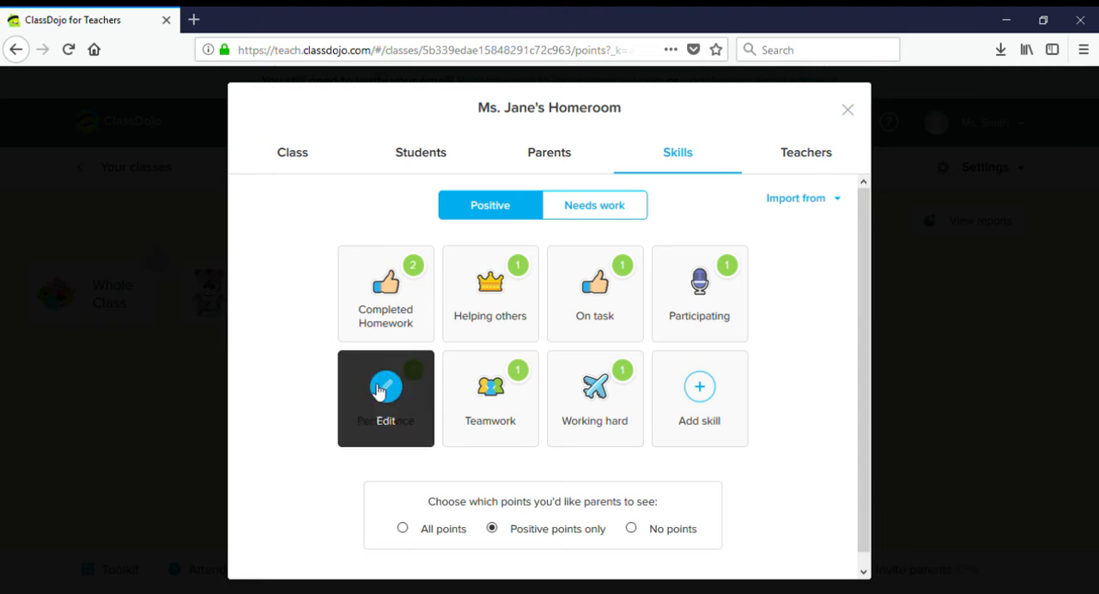
- Add a Needs work skill named Missing Homework with a point weight of -3 and save it
click(611, 219)
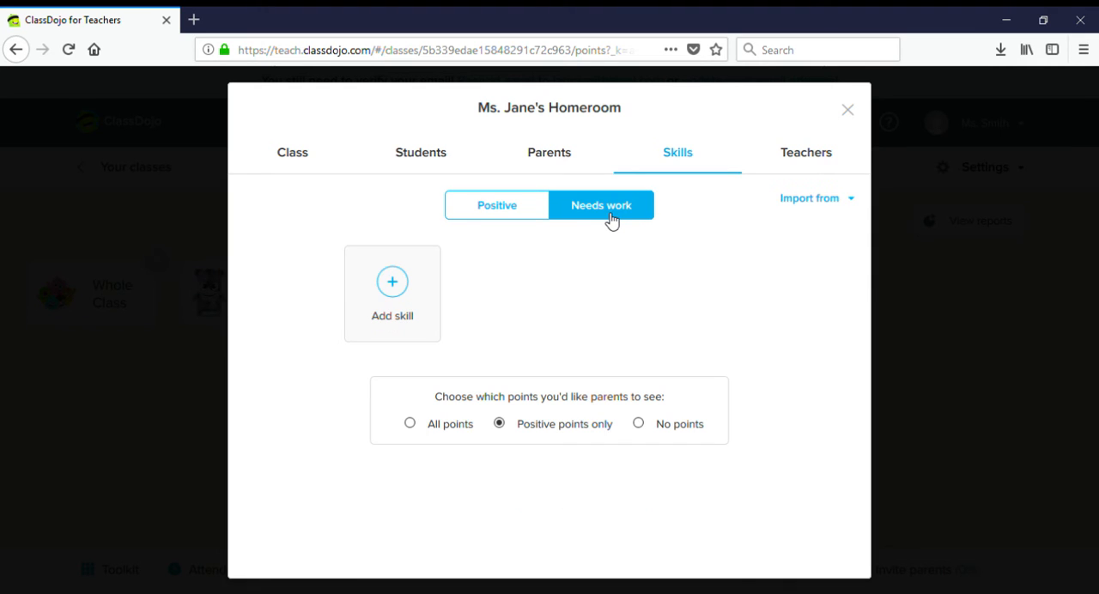
click(395, 292)
text(Mi)
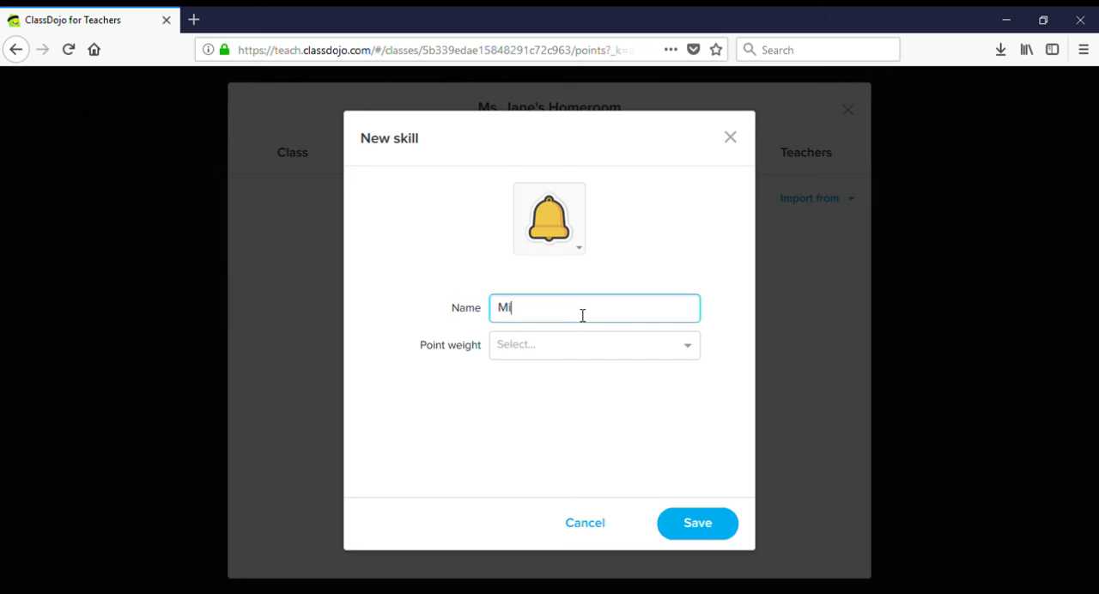
text(ssing Homework)
click(562, 340)
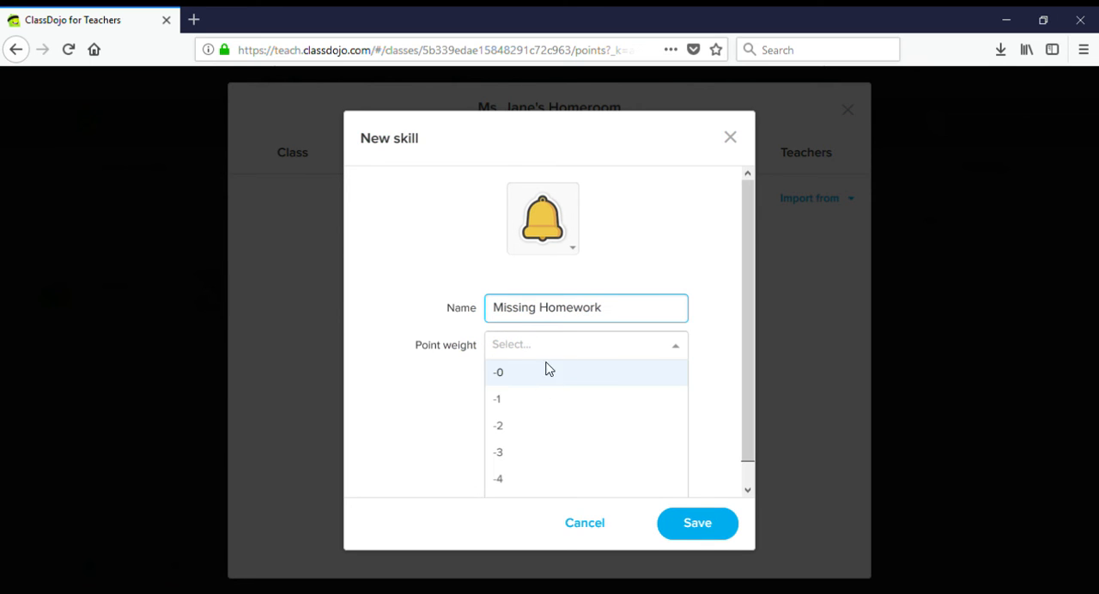
click(530, 454)
click(710, 525)
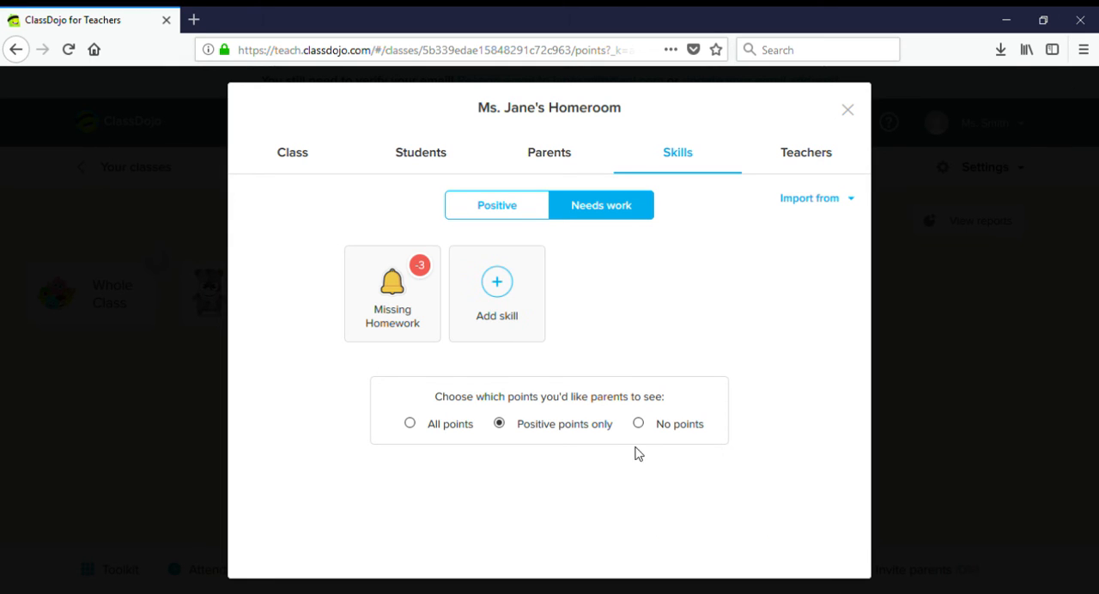
- Review the class's Positive and Needs work skills and return to the classroom
click(511, 210)
mouse_move(454, 380)
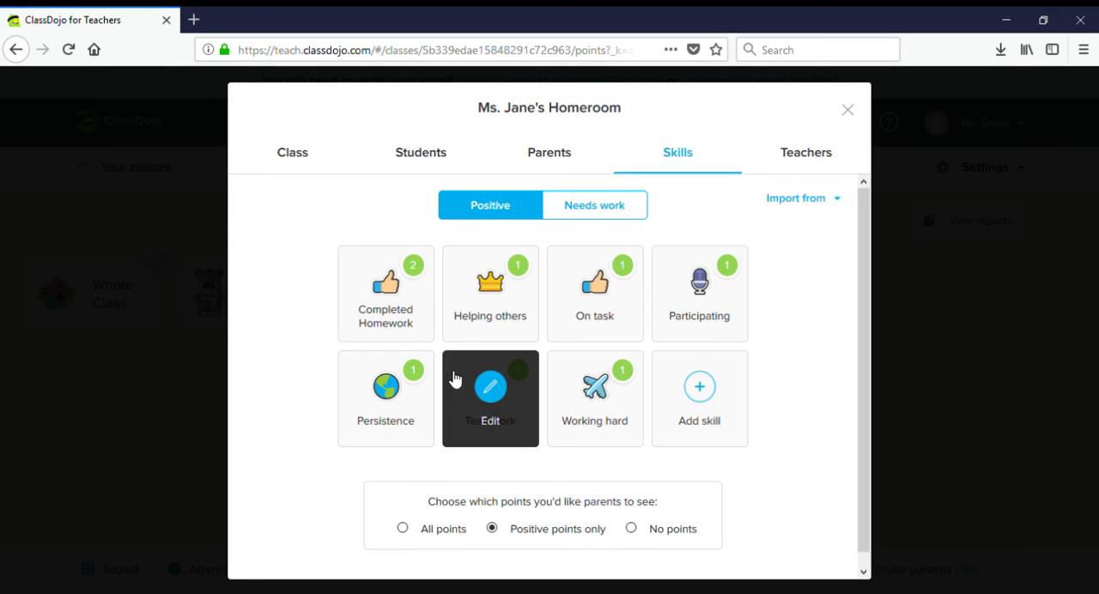
click(593, 206)
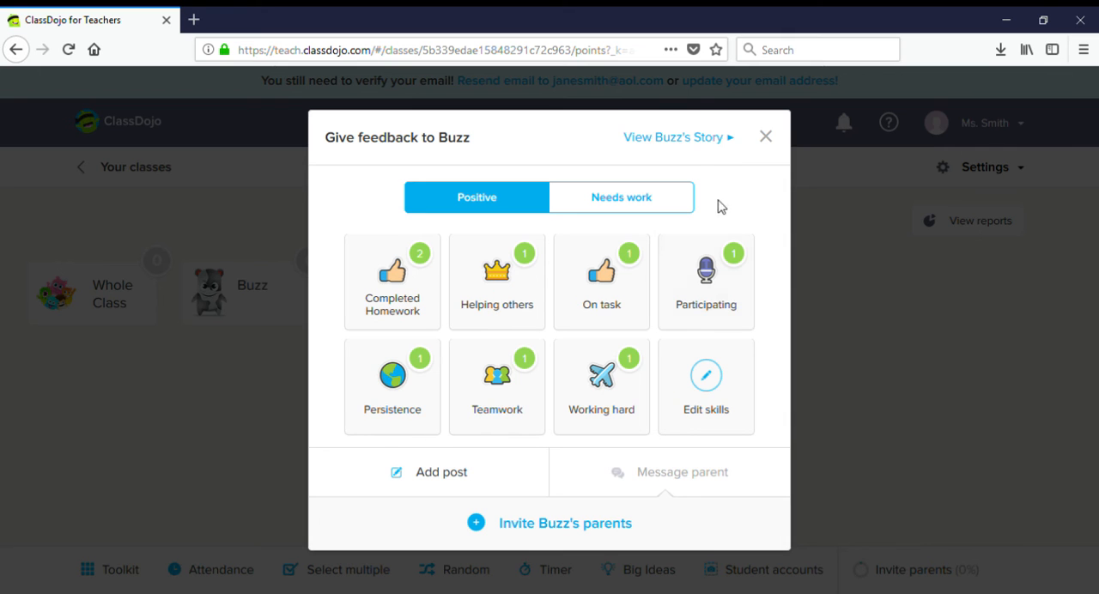
click(766, 137)
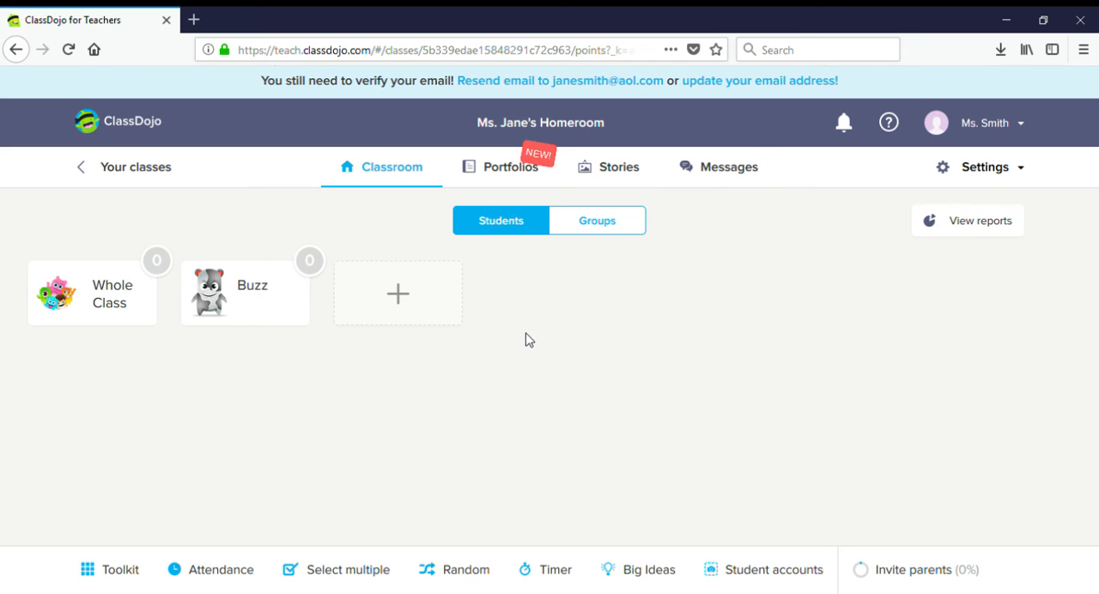
- View the Group Maker's group size options in the classroom toolkit and return to the tool list
click(116, 576)
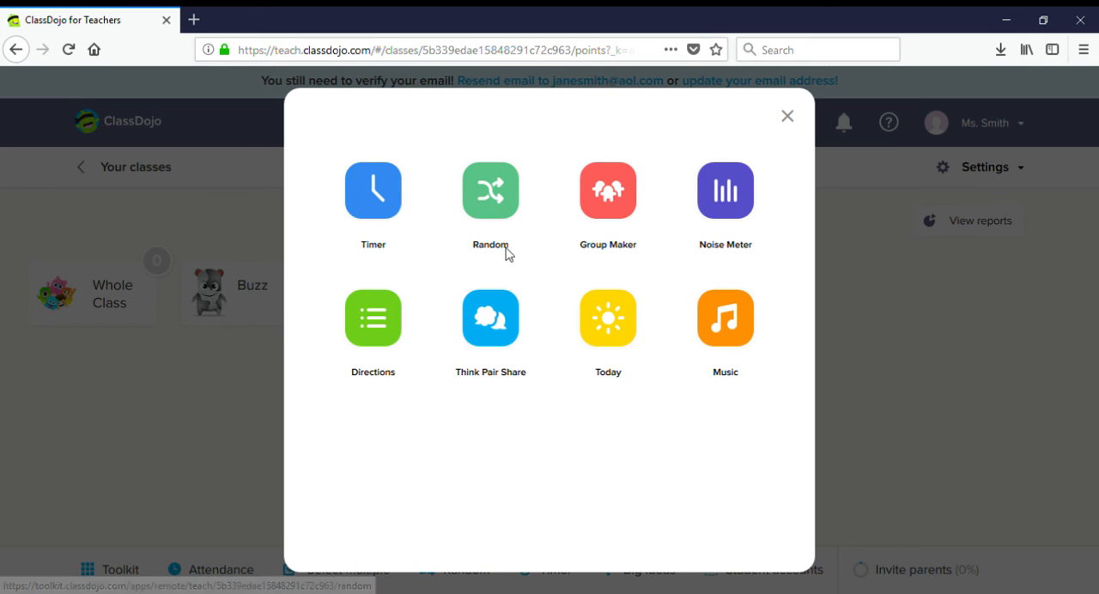
click(614, 197)
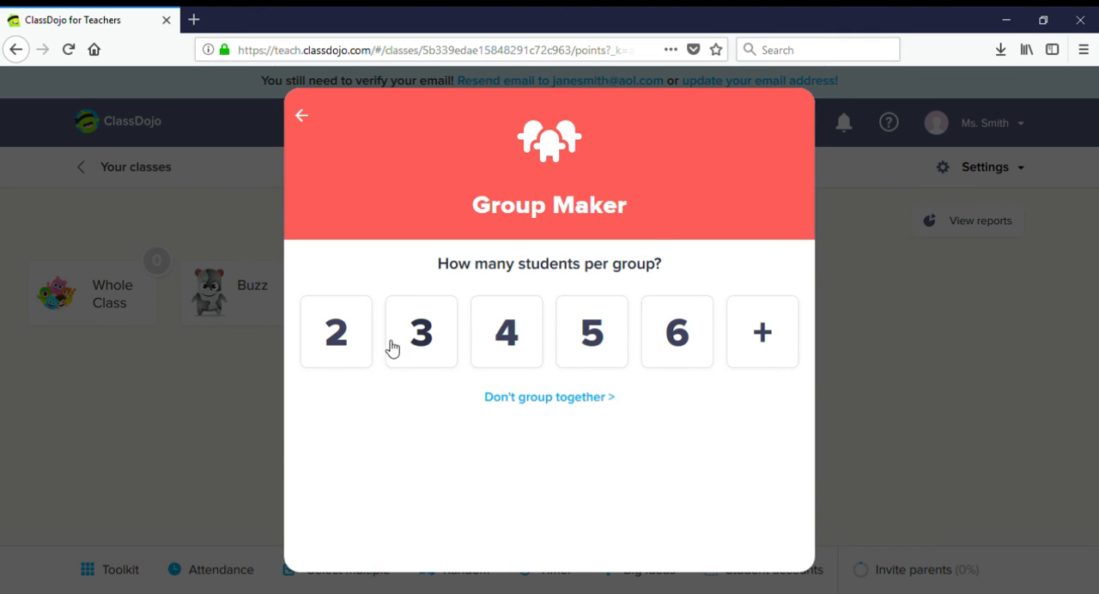
click(302, 121)
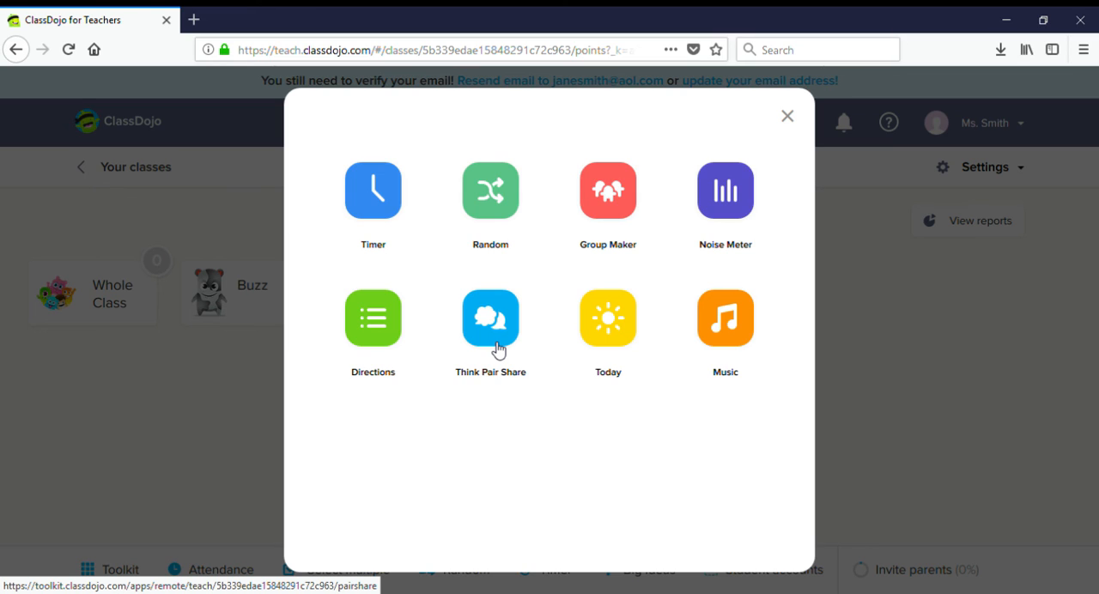
- Look at the Today tool's new announcement form and leave it without saving anything
click(616, 318)
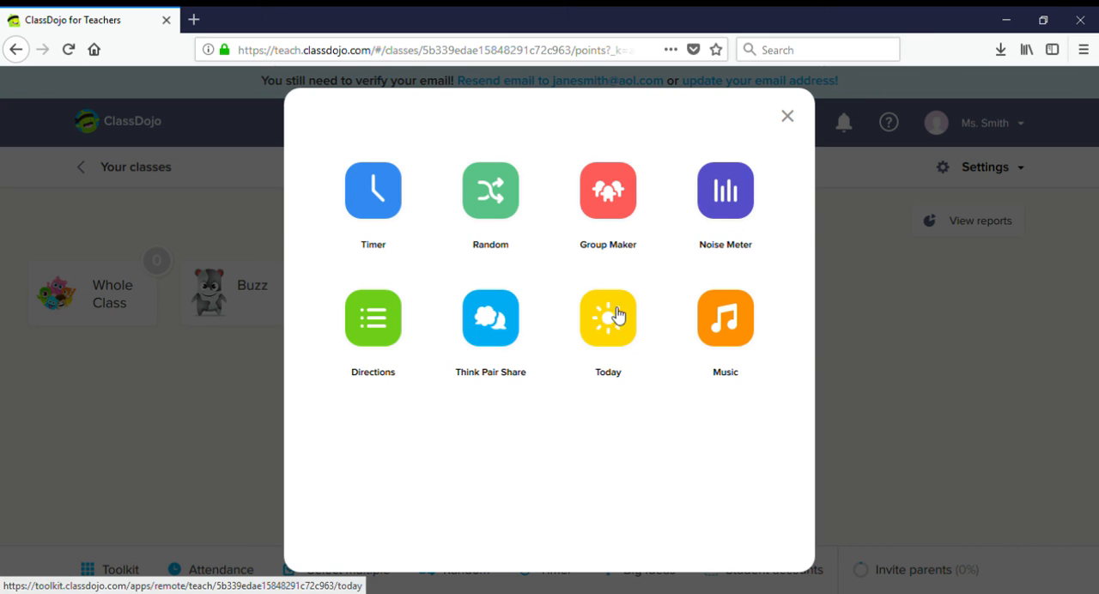
click(582, 347)
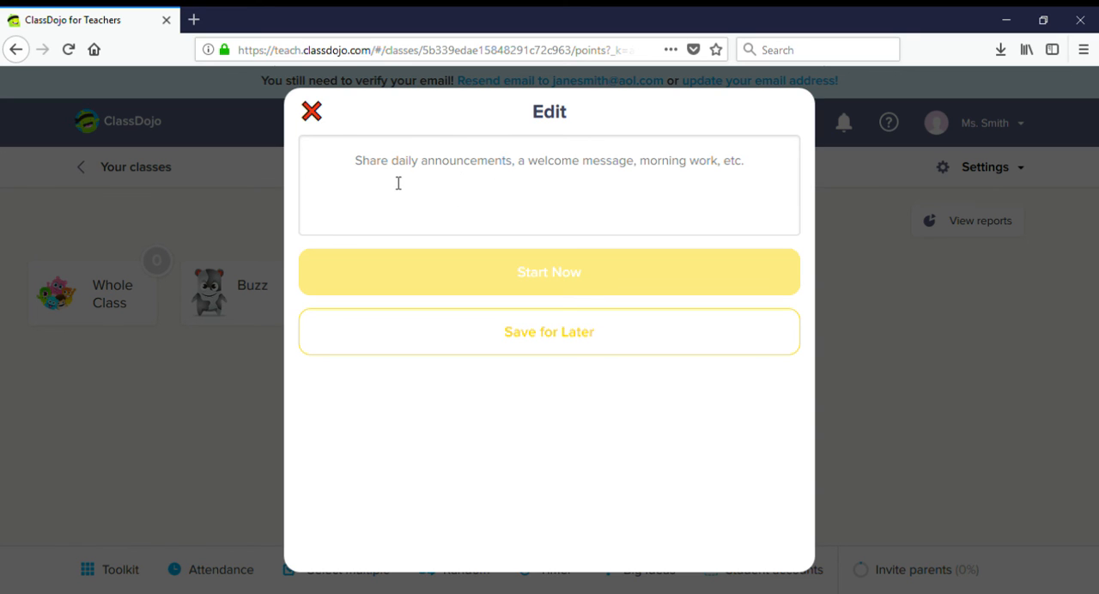
click(314, 115)
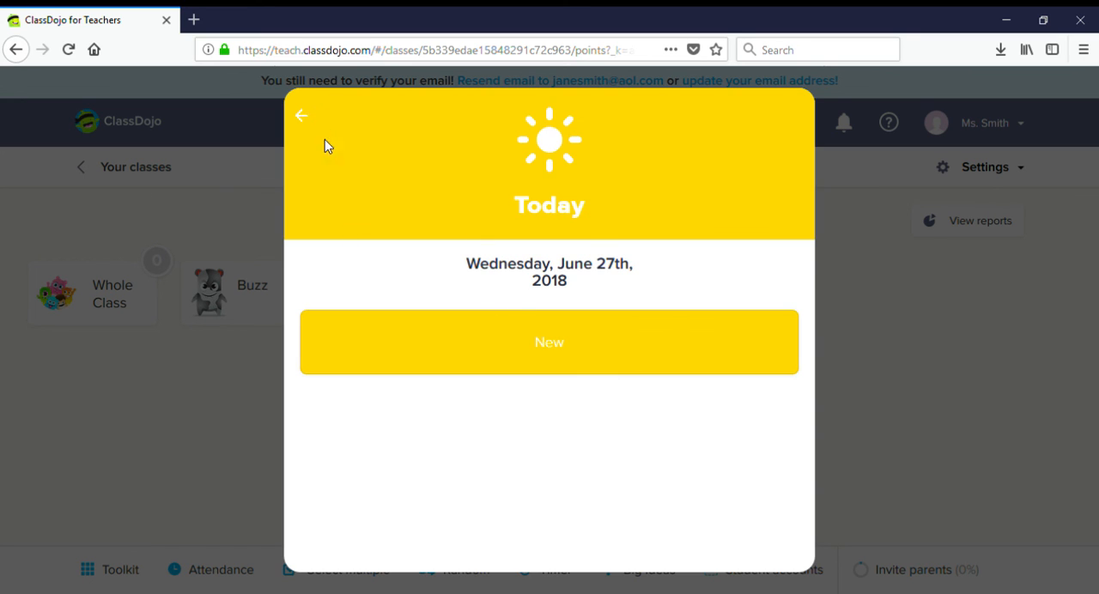
click(305, 117)
- Try the Focus channel of the toolkit's Music tool and close the toolkit
click(734, 331)
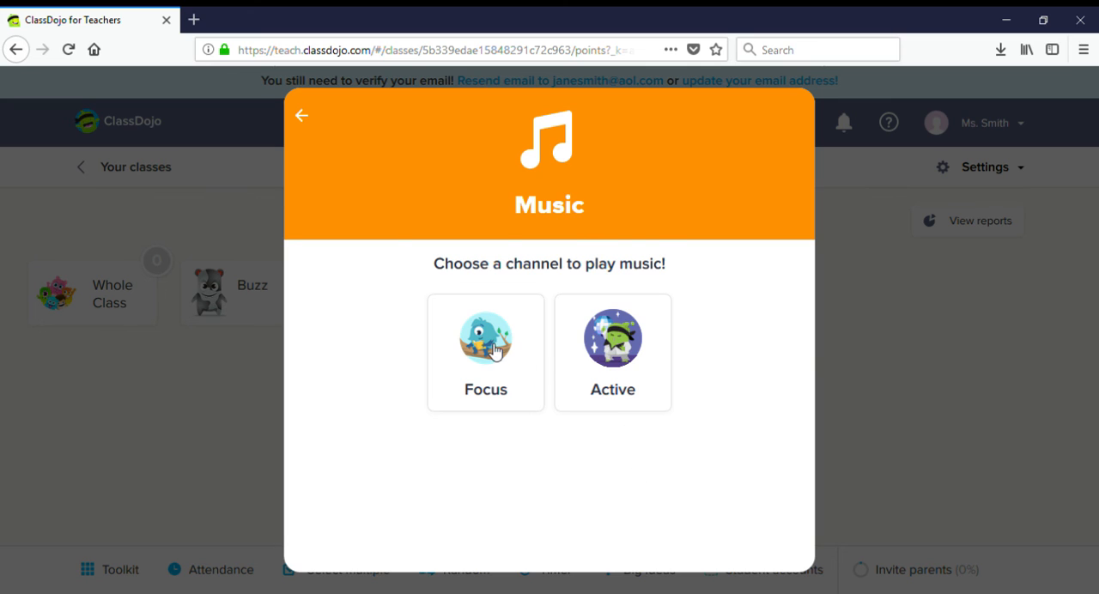
click(496, 350)
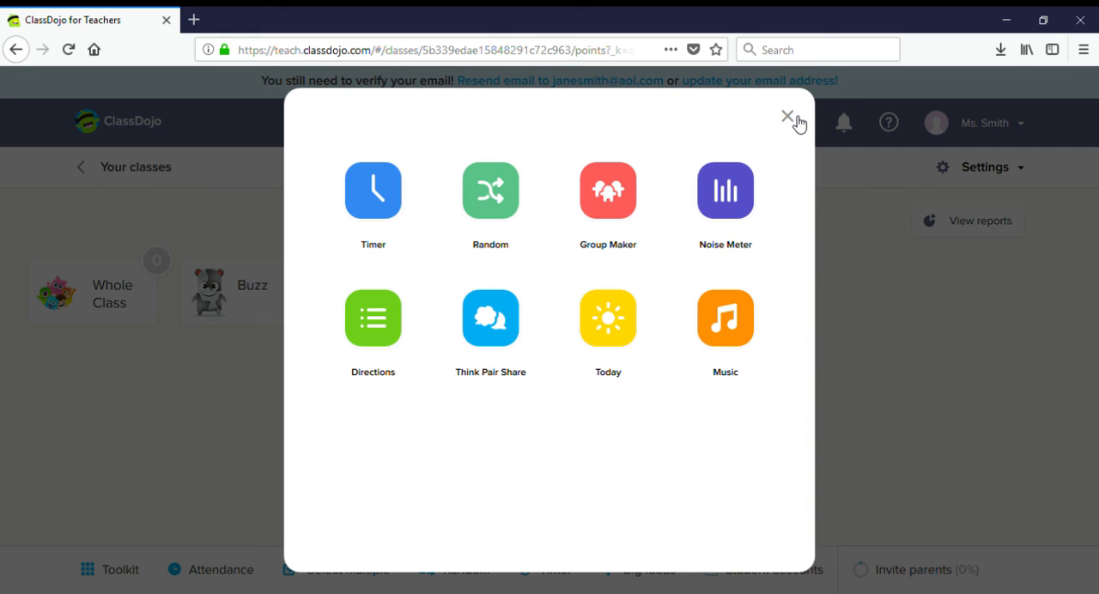
click(906, 299)
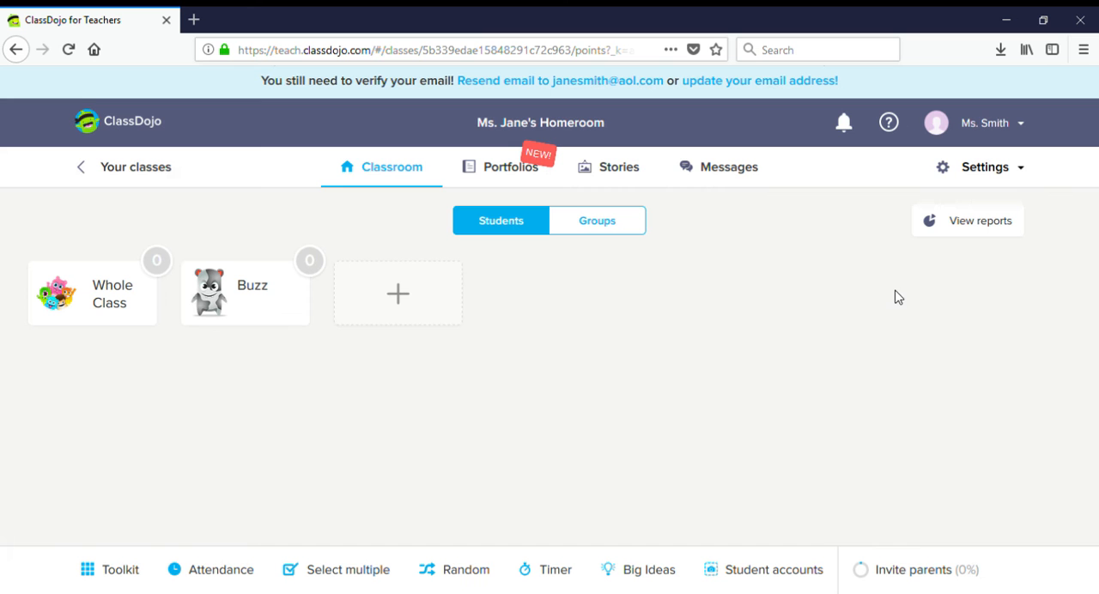
- View the whole-class and Buzz Lightyear reports, check the available date ranges and close the reports
click(970, 231)
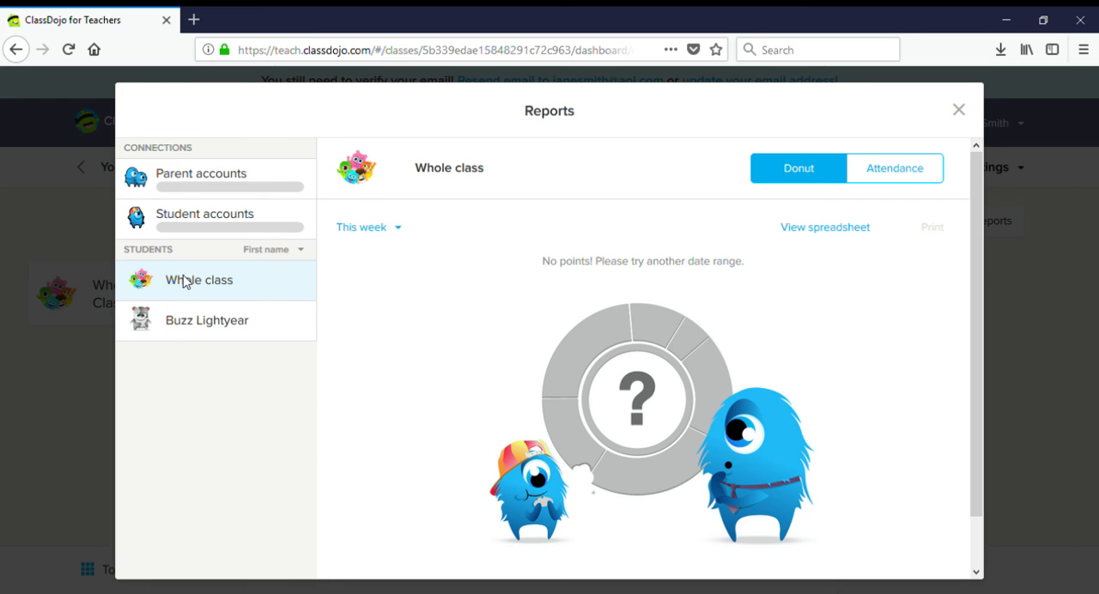
click(225, 336)
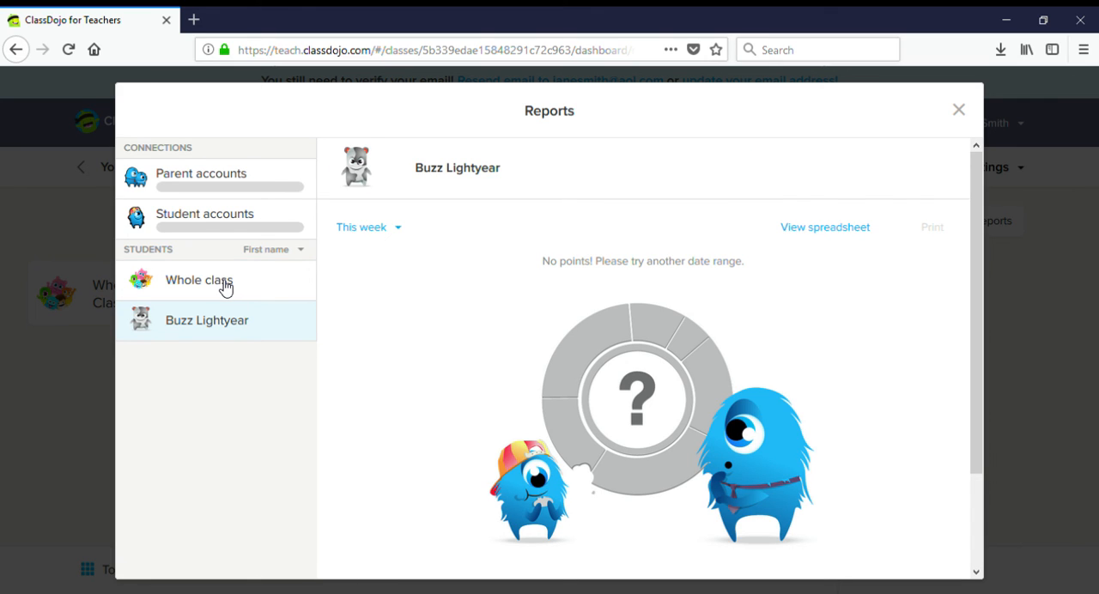
click(225, 288)
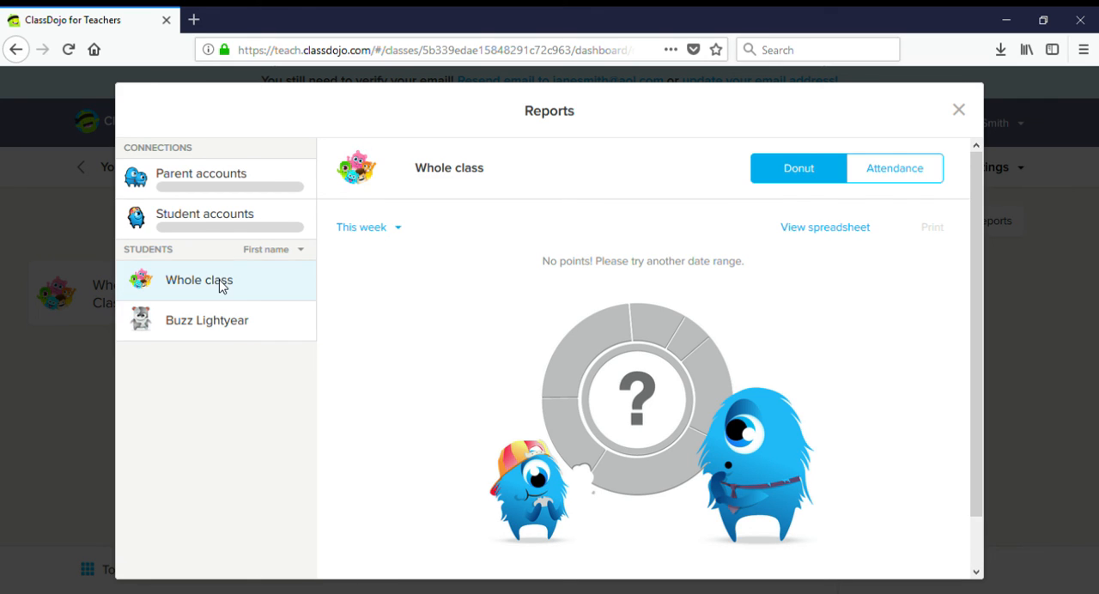
click(408, 235)
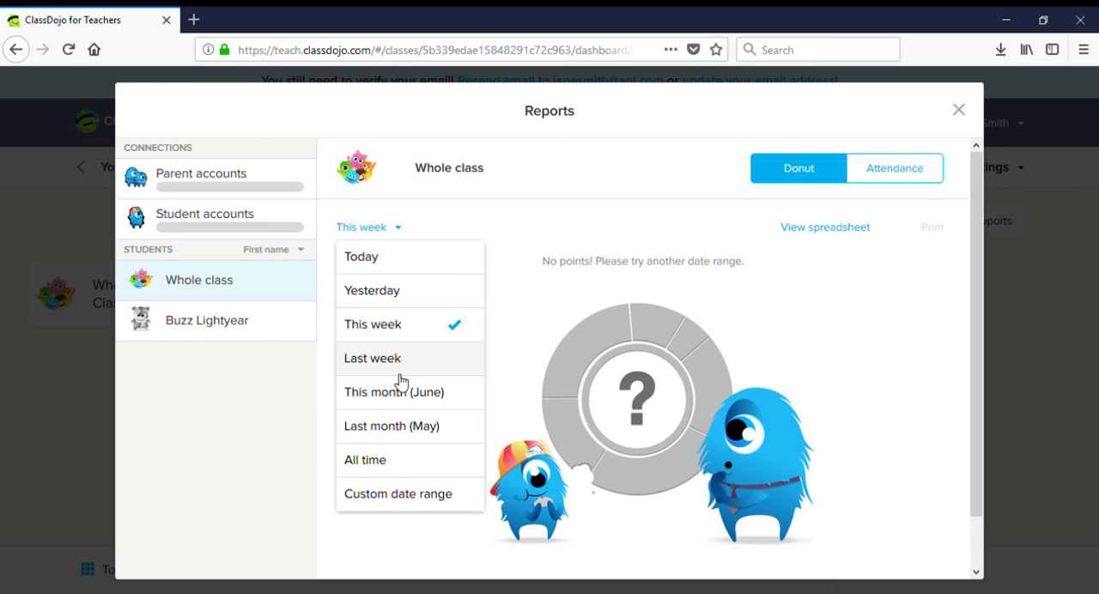
click(551, 304)
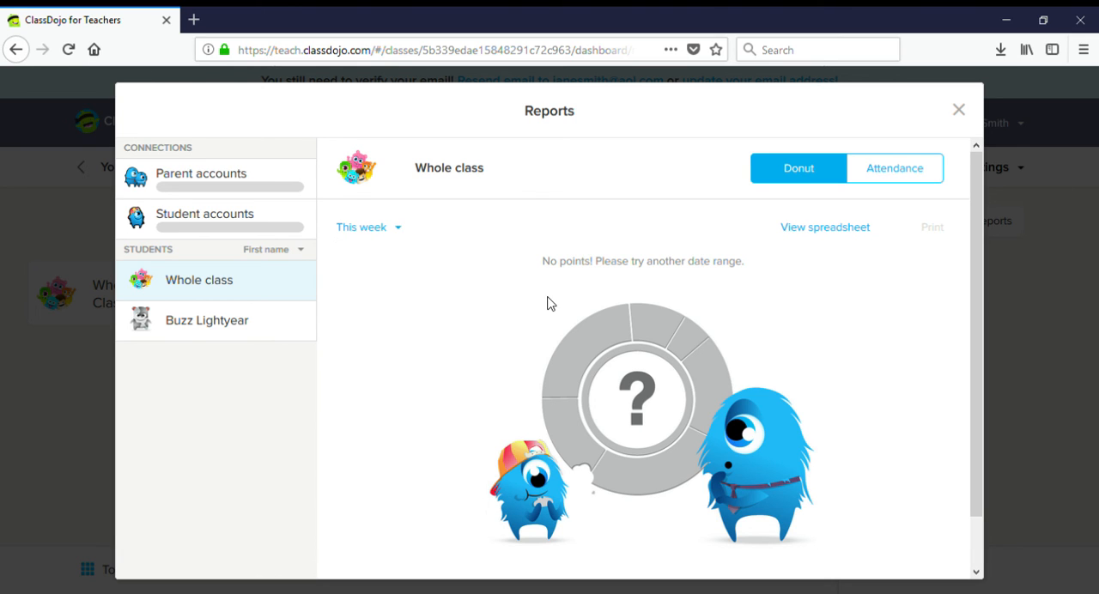
click(962, 113)
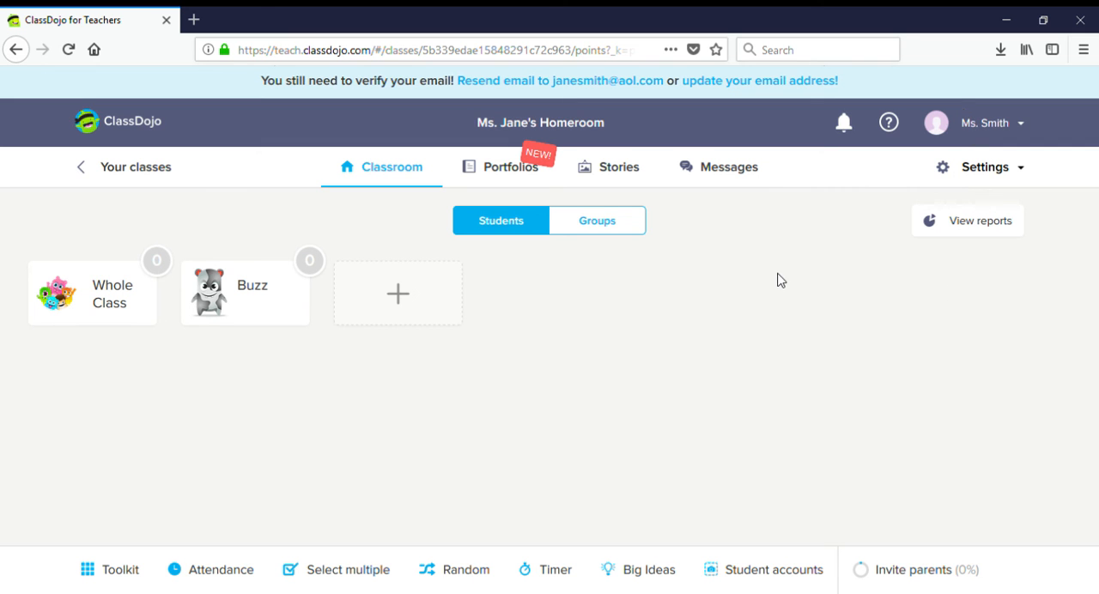